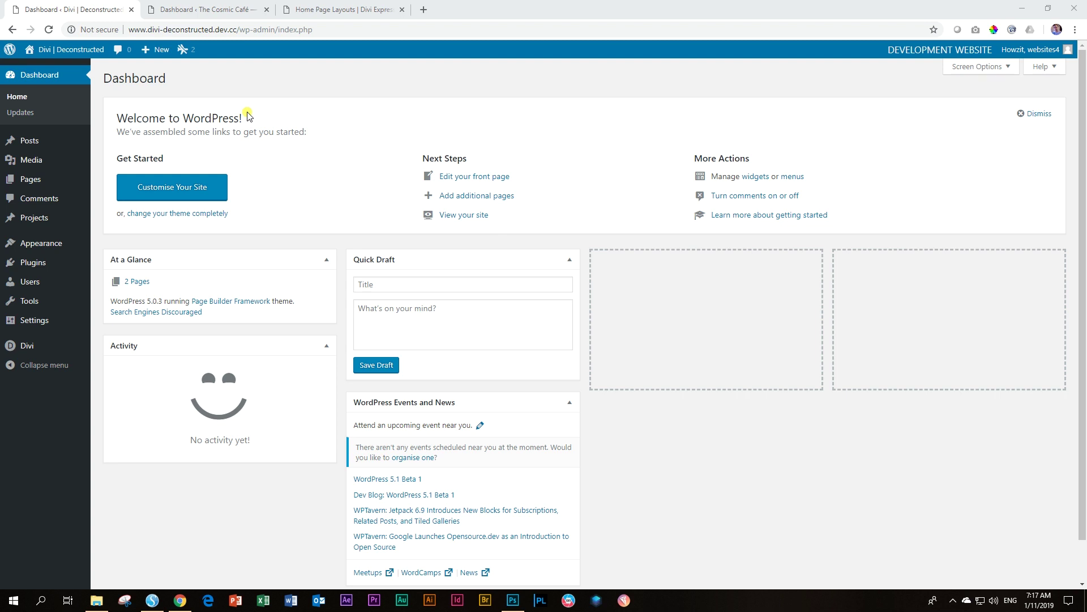
- Switch from the WordPress dashboard to the Divi Express Home Page Layouts tab
{"action": "left_click", "coordinate": [348, 14]}
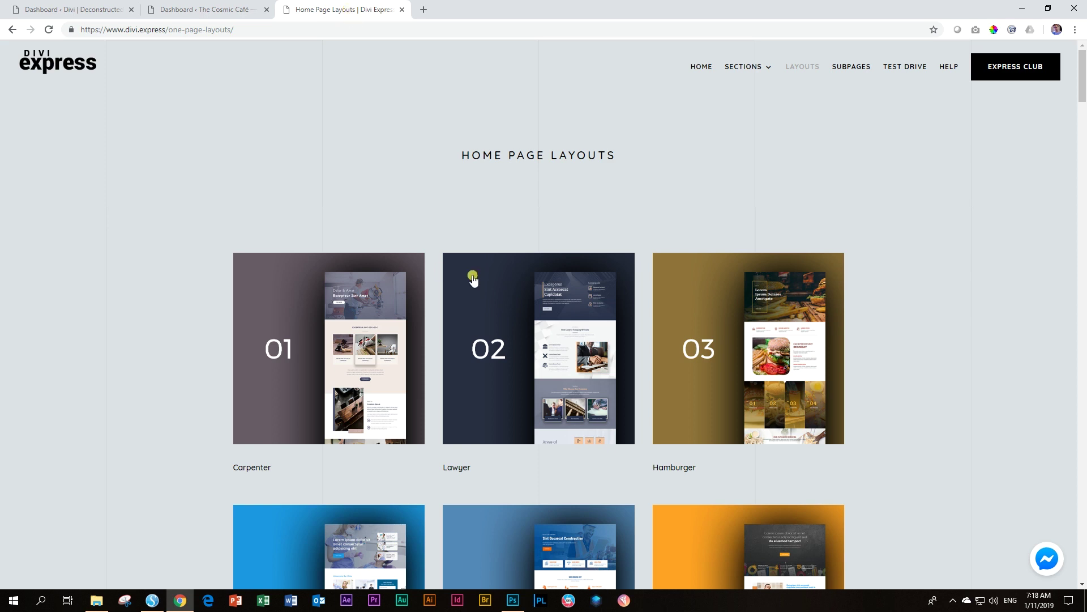
{"action": "scroll", "coordinate": [900, 403], "scroll_direction": "down", "scroll_amount": 8}
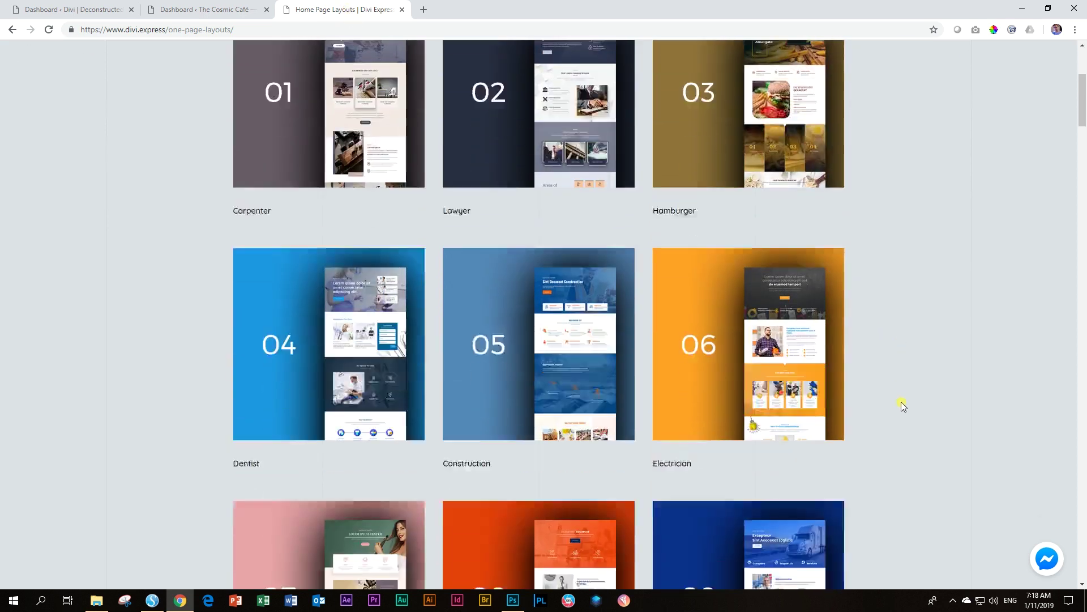
{"action": "scroll", "coordinate": [904, 404], "scroll_direction": "down", "scroll_amount": 9}
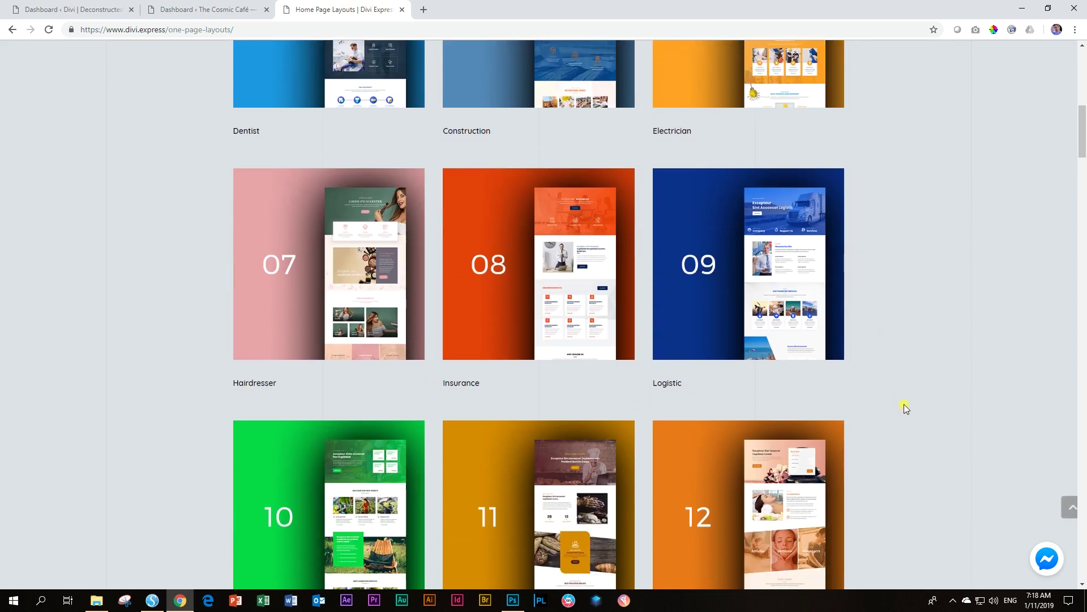
{"action": "scroll", "coordinate": [905, 410], "scroll_direction": "down", "scroll_amount": 7}
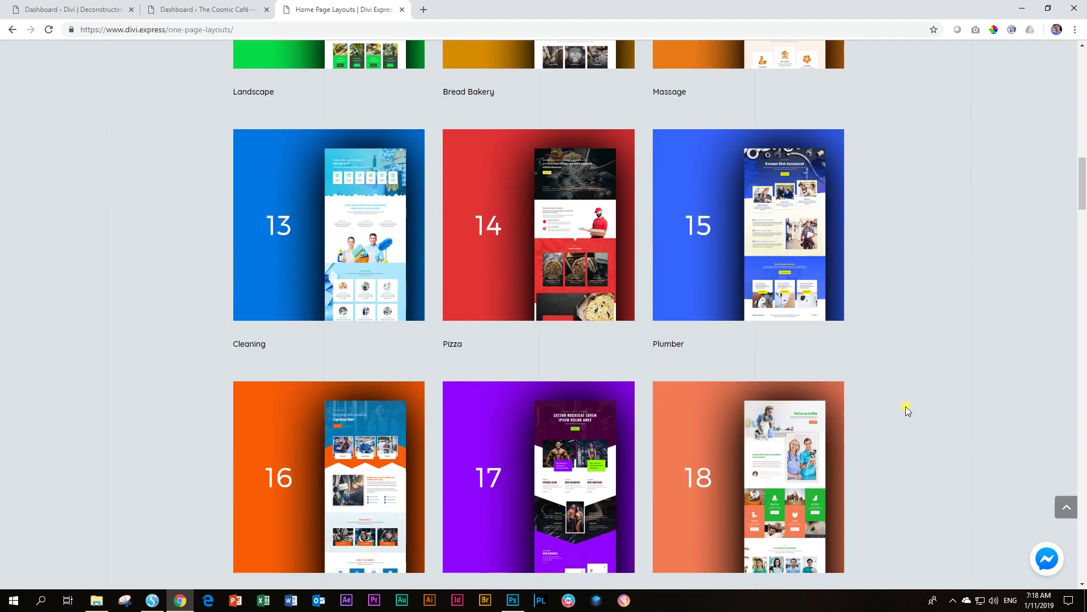
{"action": "scroll", "coordinate": [909, 406], "scroll_direction": "down", "scroll_amount": 10}
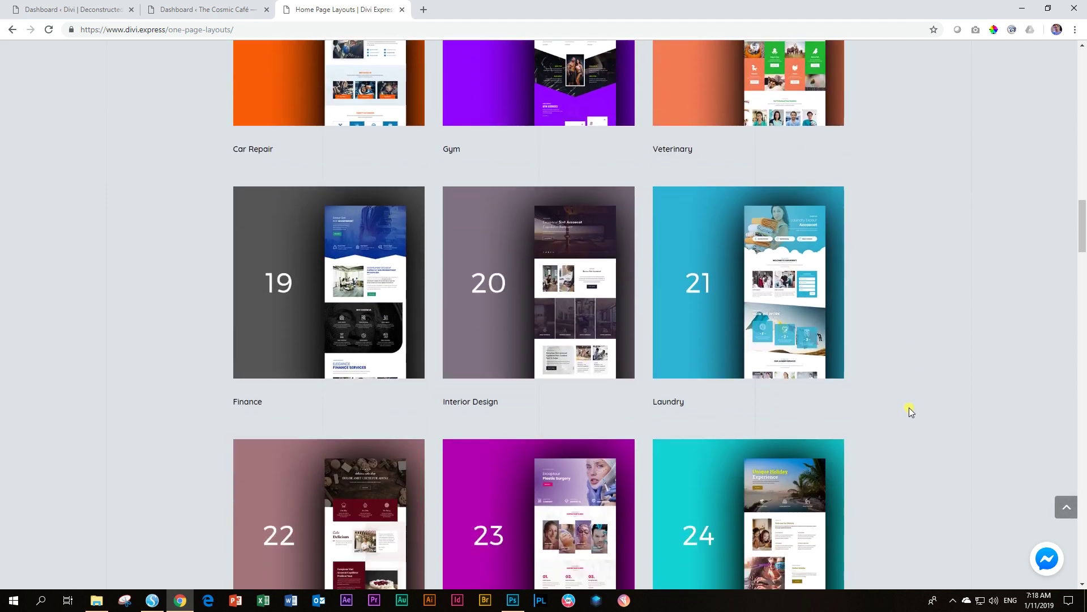
{"action": "scroll", "coordinate": [909, 407], "scroll_direction": "down", "scroll_amount": 11}
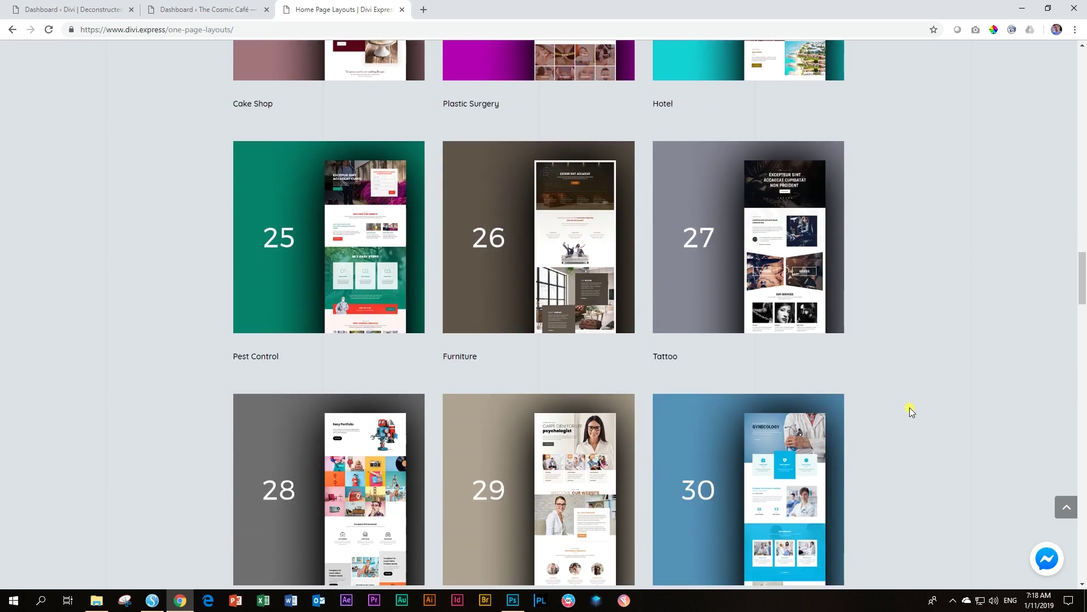
{"action": "scroll", "coordinate": [910, 409], "scroll_direction": "down", "scroll_amount": 12}
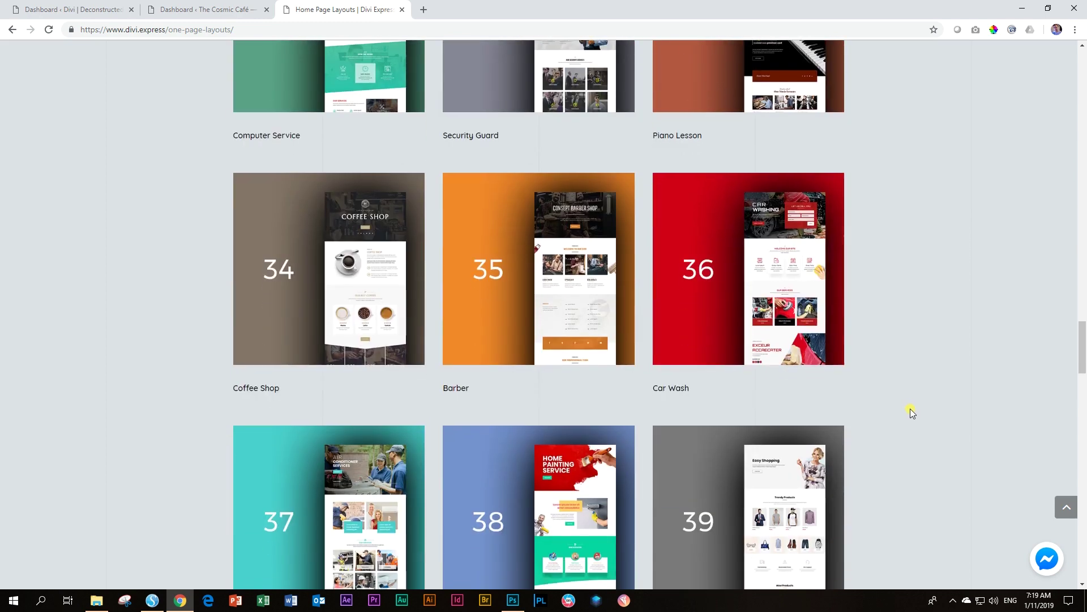
{"action": "scroll", "coordinate": [910, 409], "scroll_direction": "down", "scroll_amount": 10}
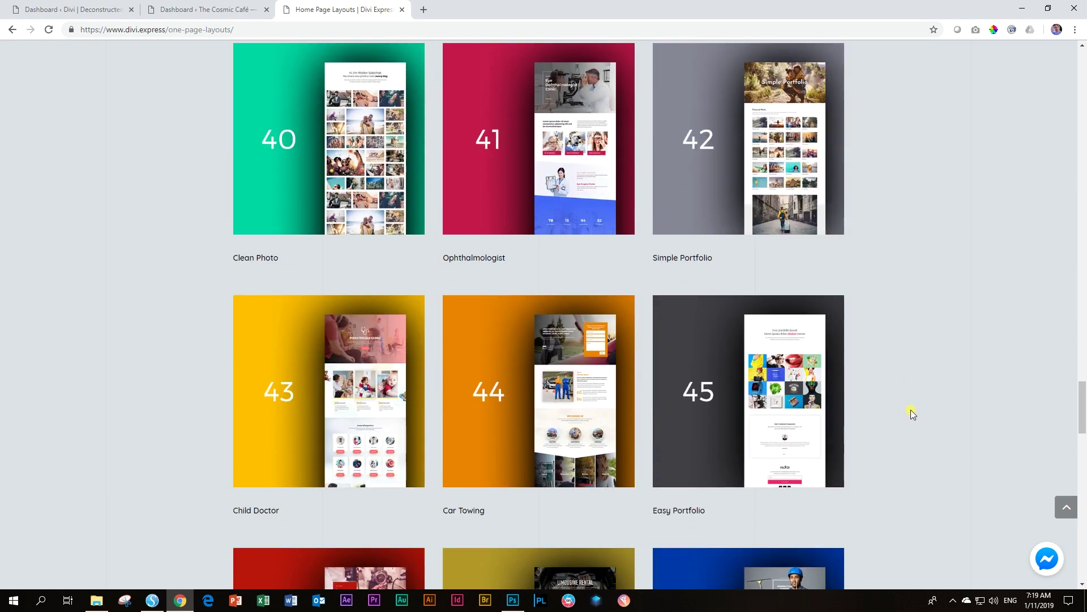
{"action": "scroll", "coordinate": [911, 410], "scroll_direction": "down", "scroll_amount": 11}
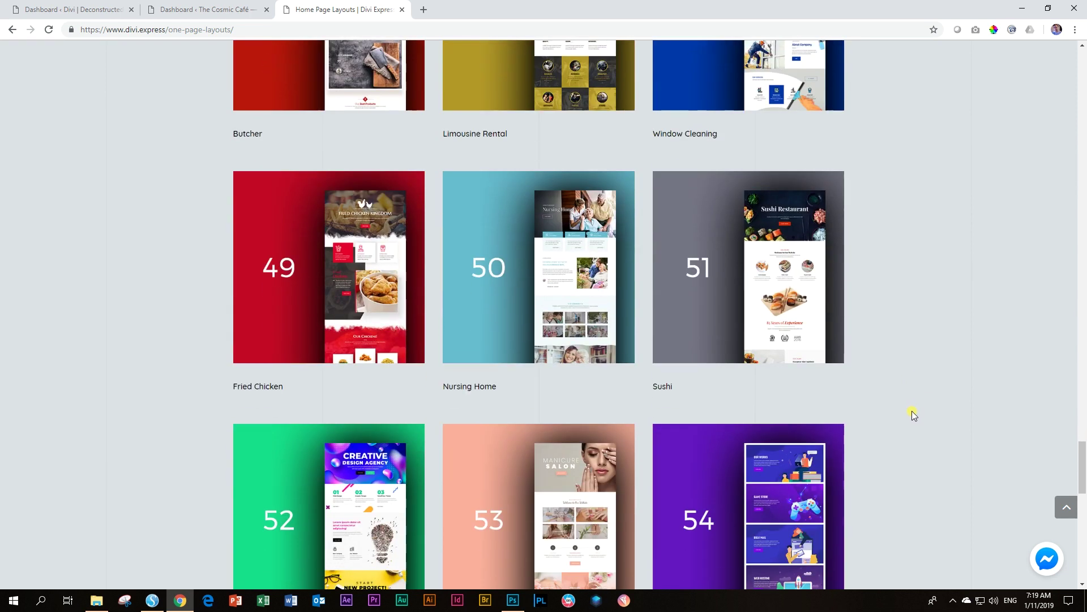
{"action": "scroll", "coordinate": [912, 415], "scroll_direction": "down", "scroll_amount": 7}
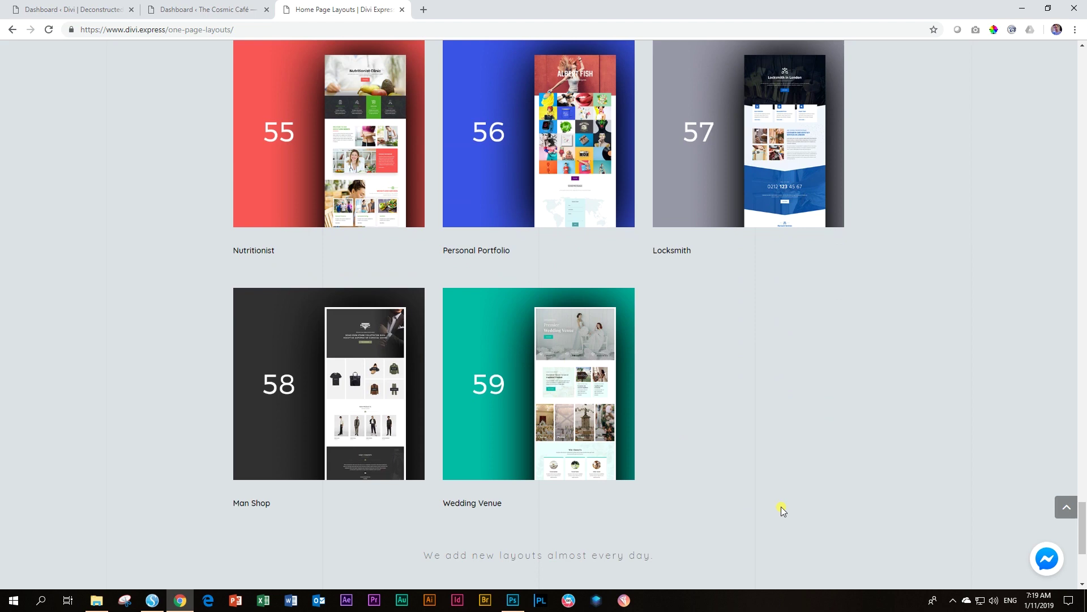
{"action": "scroll", "coordinate": [780, 506], "scroll_direction": "up", "scroll_amount": 20}
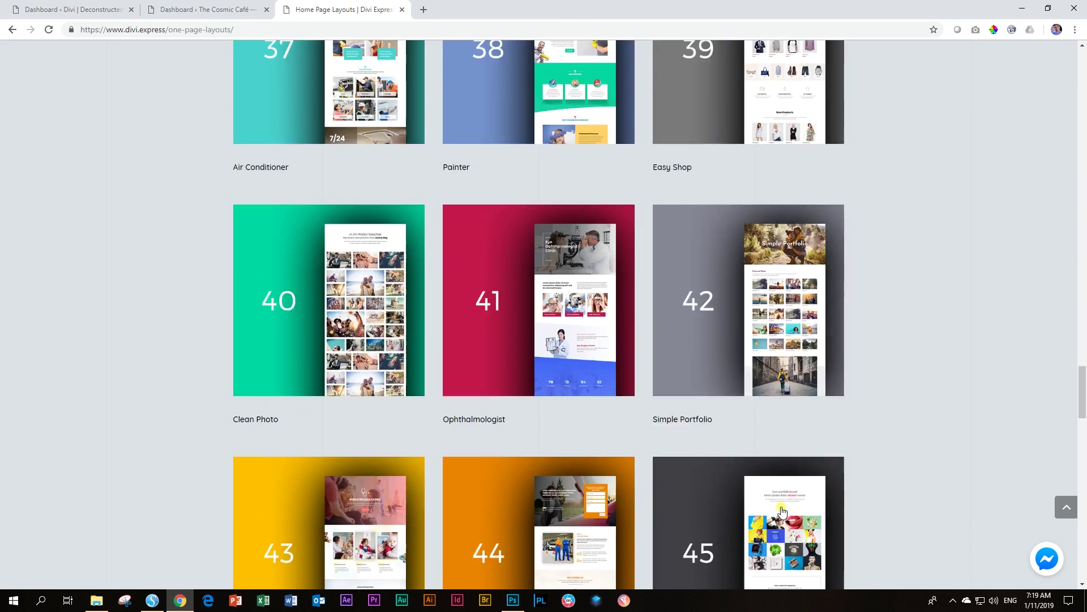
- Scroll to the top of the gallery and open the Hero sections page from the Sections menu
{"action": "scroll", "coordinate": [782, 511], "scroll_direction": "up", "scroll_amount": 20}
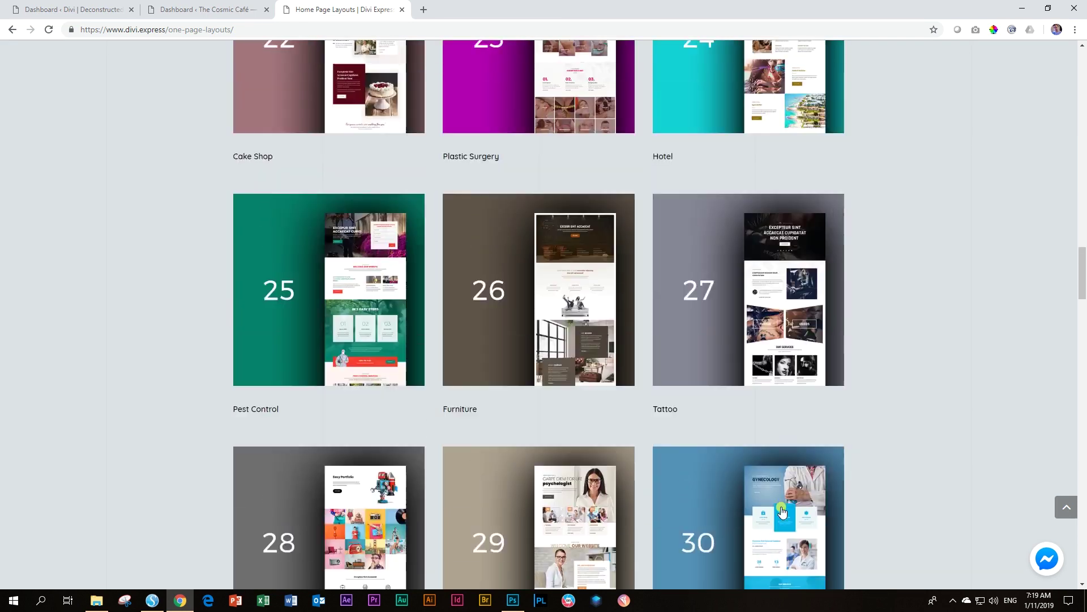
{"action": "scroll", "coordinate": [782, 511], "scroll_direction": "up", "scroll_amount": 8}
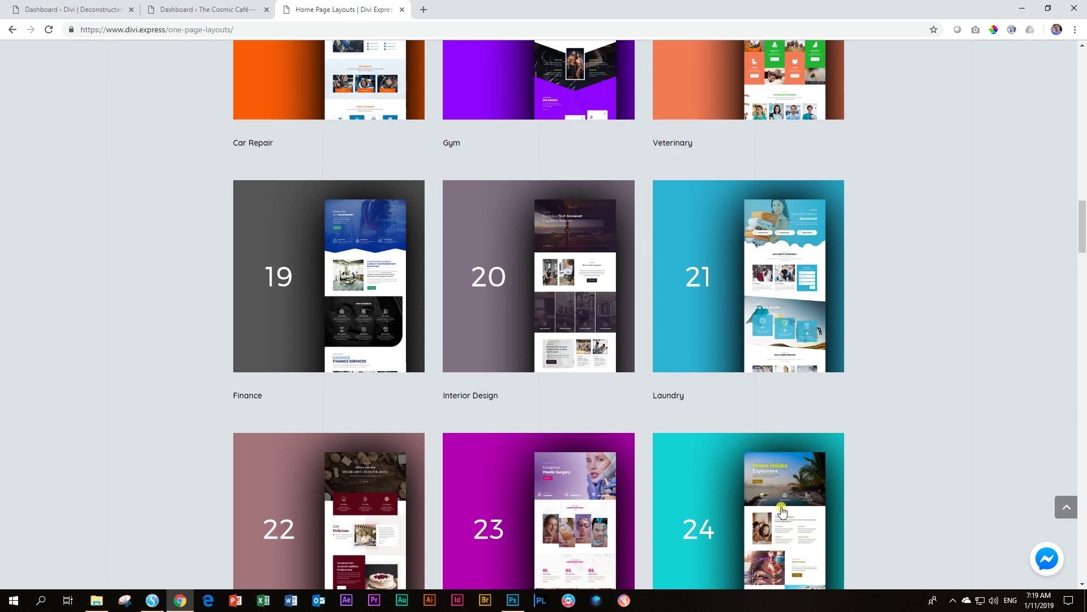
{"action": "scroll", "coordinate": [782, 511], "scroll_direction": "up", "scroll_amount": 20}
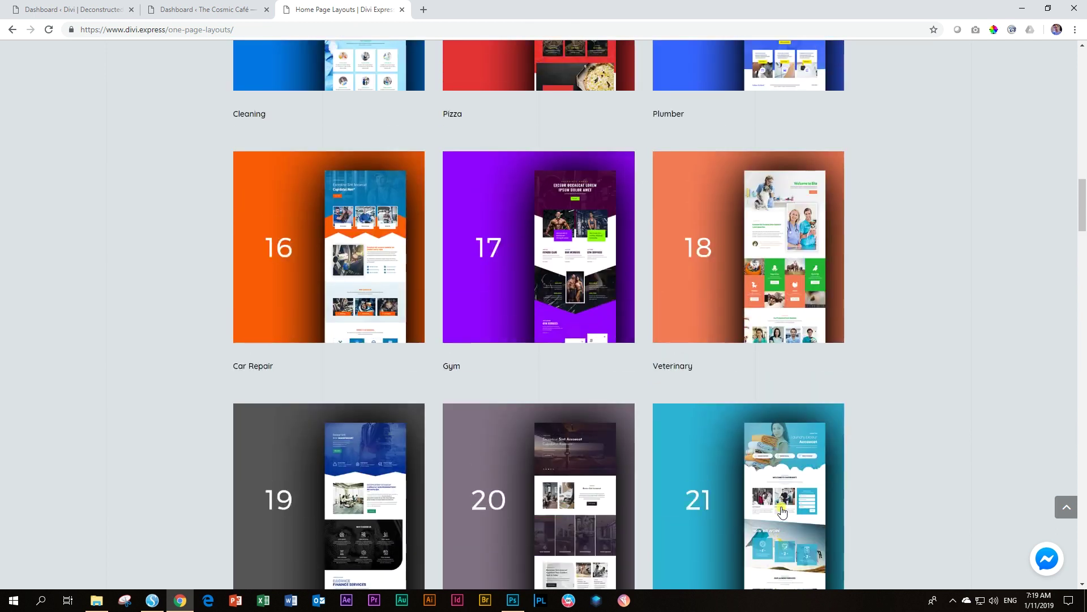
{"action": "scroll", "coordinate": [782, 511], "scroll_direction": "up", "scroll_amount": 8}
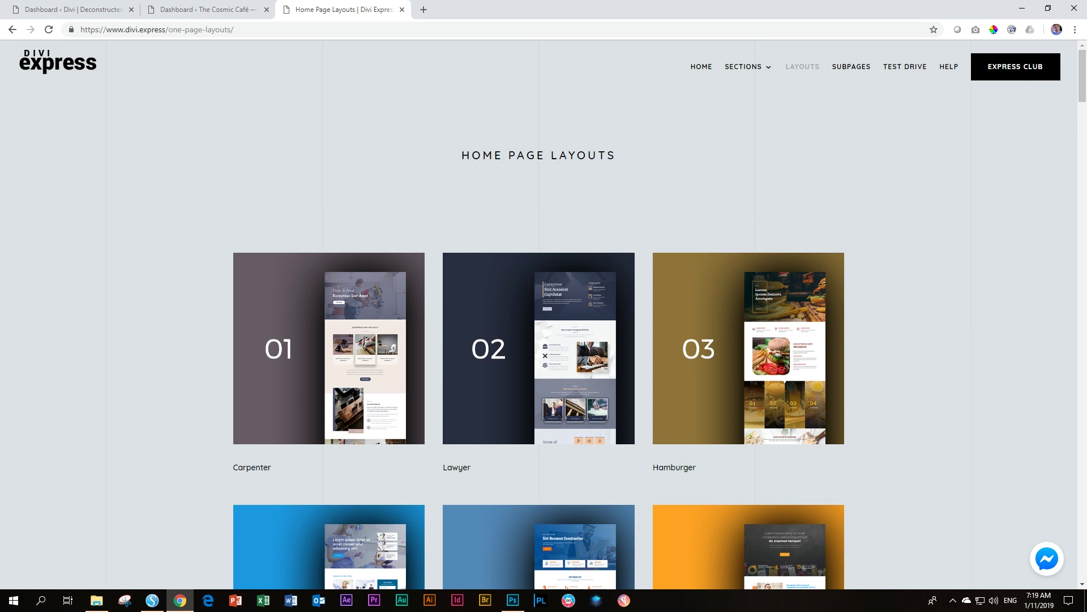
{"action": "mouse_move", "coordinate": [759, 75]}
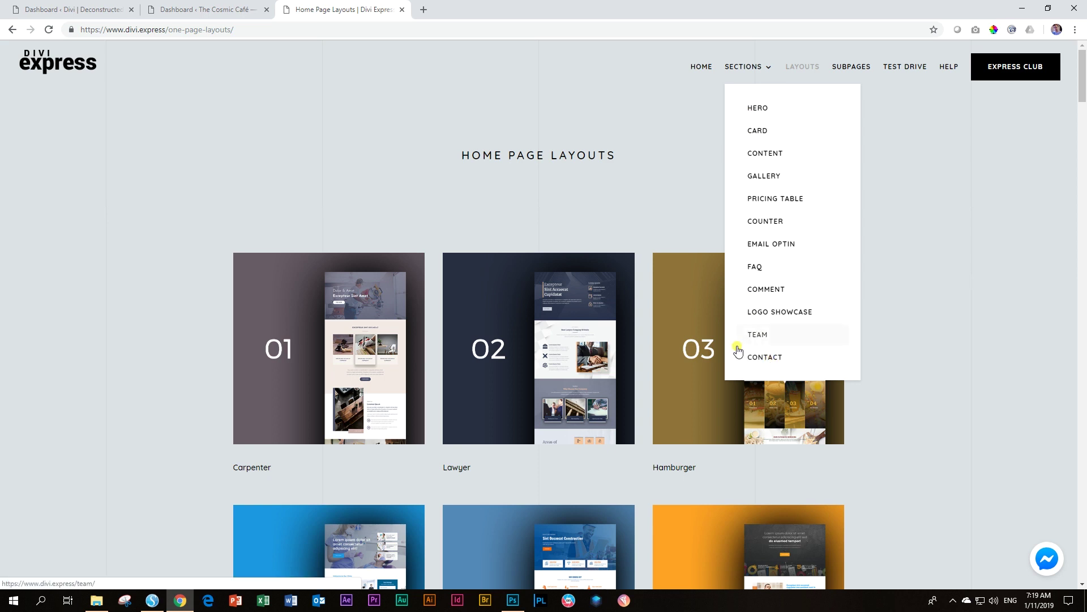
{"action": "left_click", "coordinate": [758, 107]}
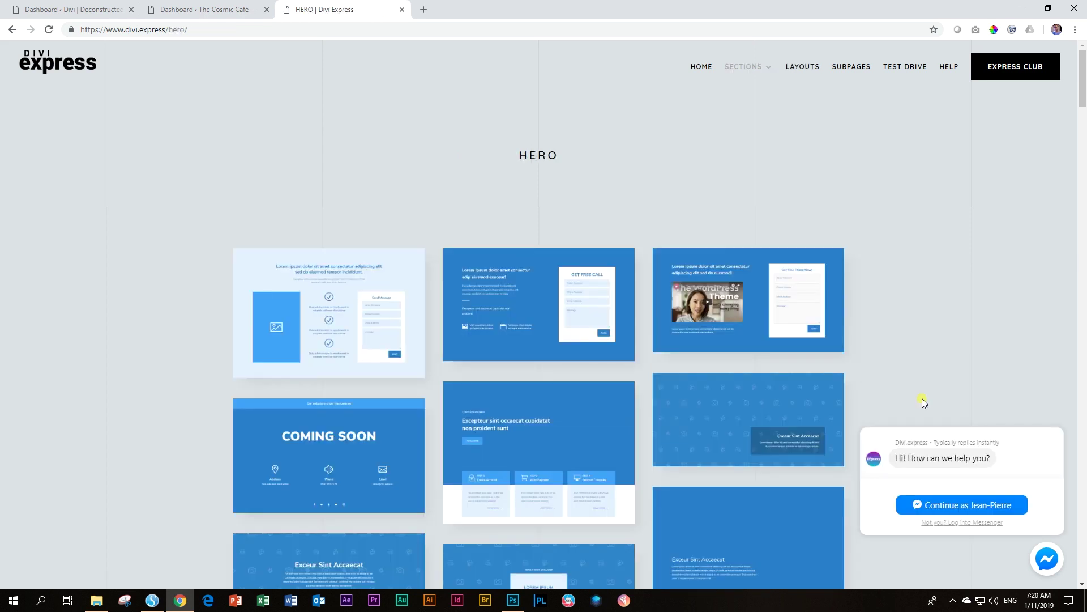
- Dismiss the chat popup and browse down through the Hero section templates
{"action": "left_click", "coordinate": [1047, 556]}
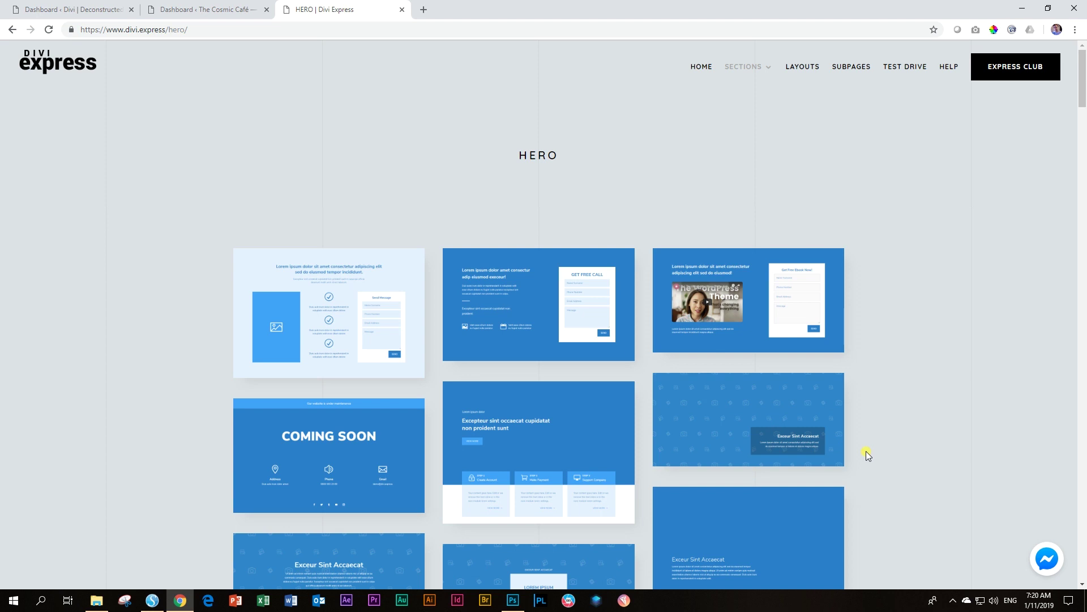
{"action": "scroll", "coordinate": [888, 452], "scroll_direction": "down", "scroll_amount": 4}
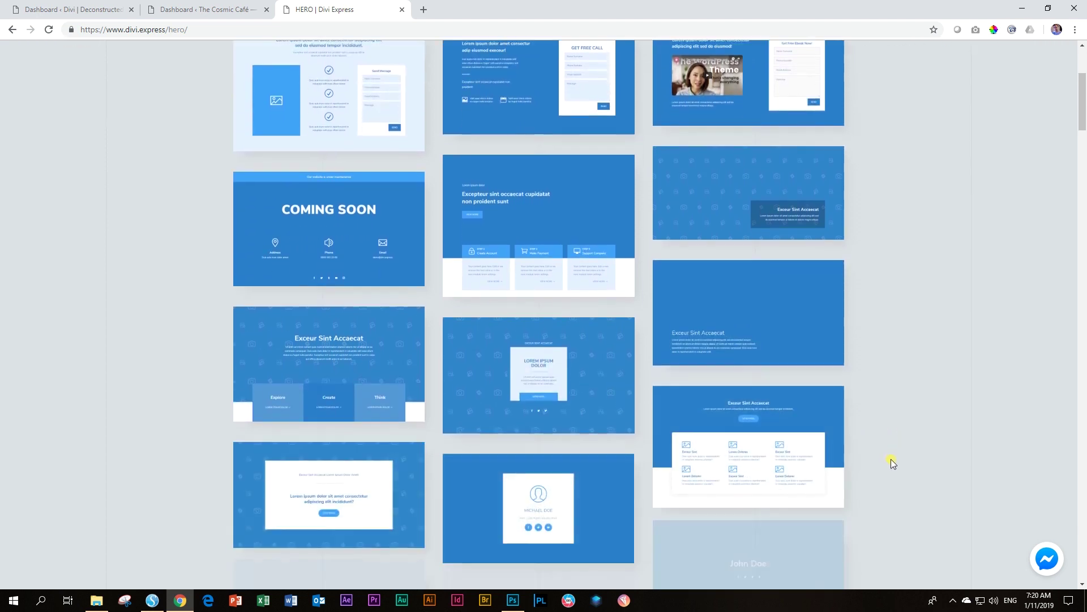
{"action": "scroll", "coordinate": [894, 463], "scroll_direction": "down", "scroll_amount": 8}
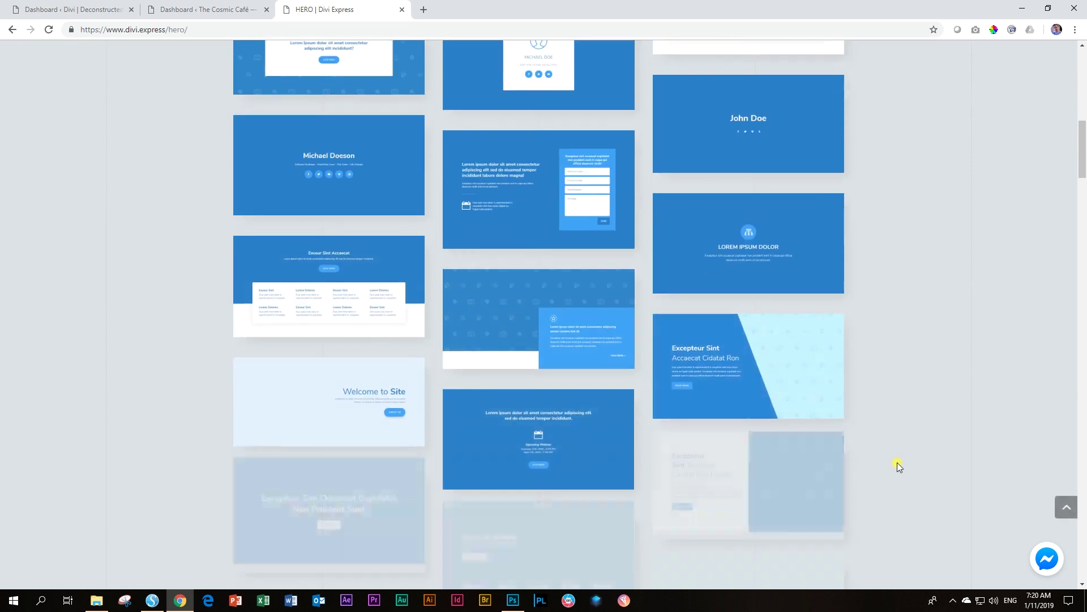
{"action": "scroll", "coordinate": [898, 464], "scroll_direction": "down", "scroll_amount": 7}
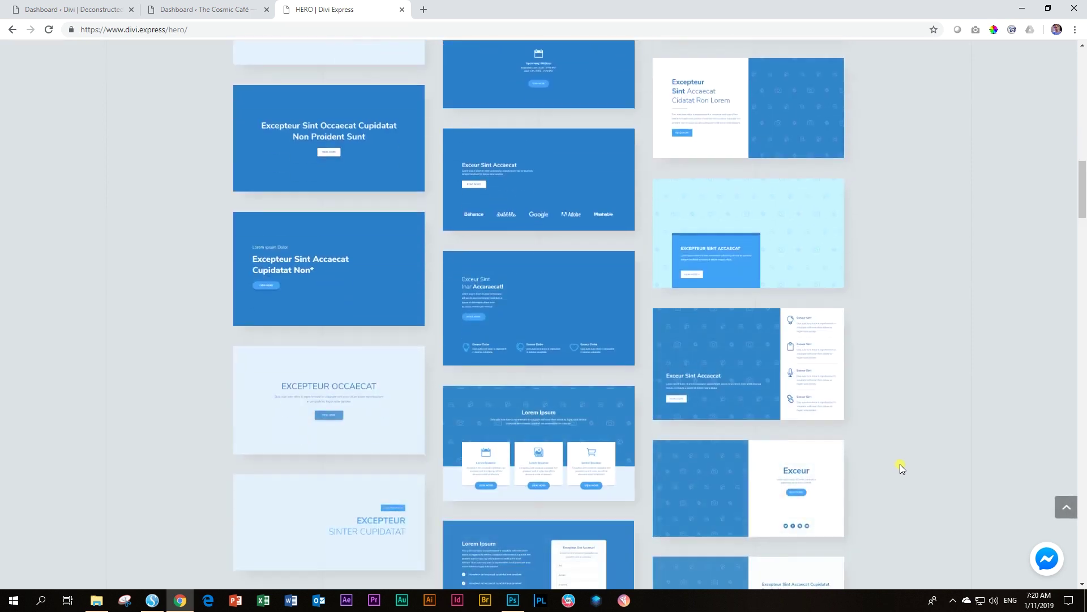
{"action": "scroll", "coordinate": [901, 466], "scroll_direction": "down", "scroll_amount": 5}
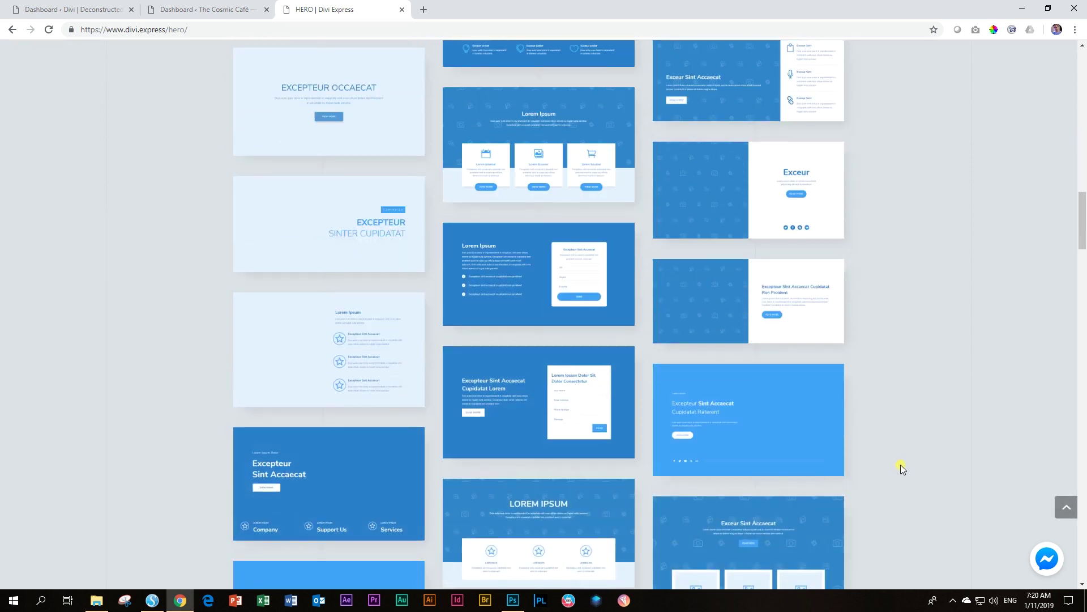
{"action": "scroll", "coordinate": [901, 466], "scroll_direction": "down", "scroll_amount": 5}
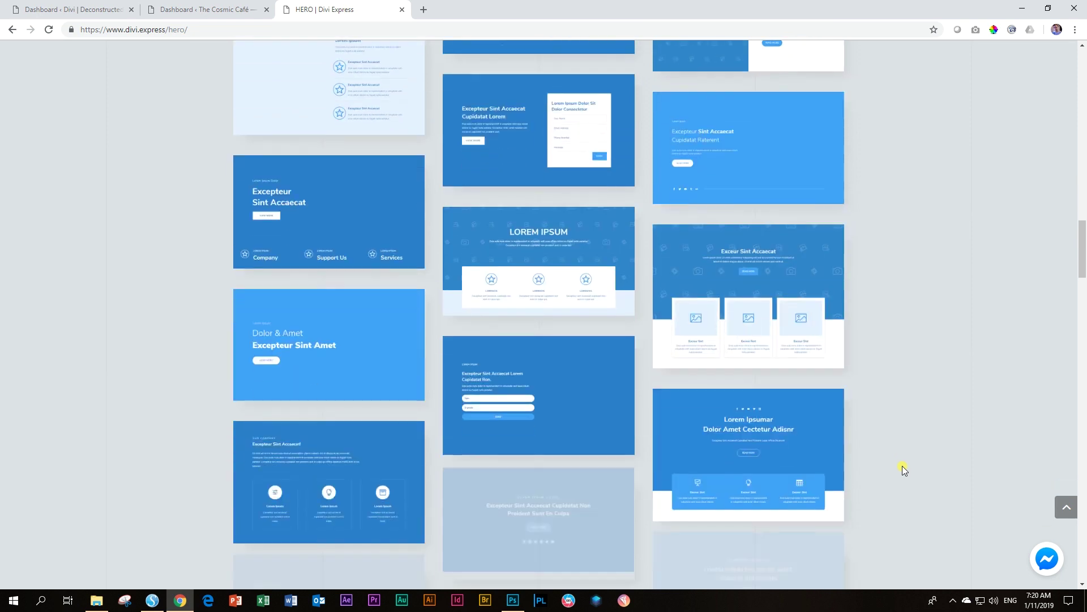
{"action": "scroll", "coordinate": [903, 466], "scroll_direction": "down", "scroll_amount": 6}
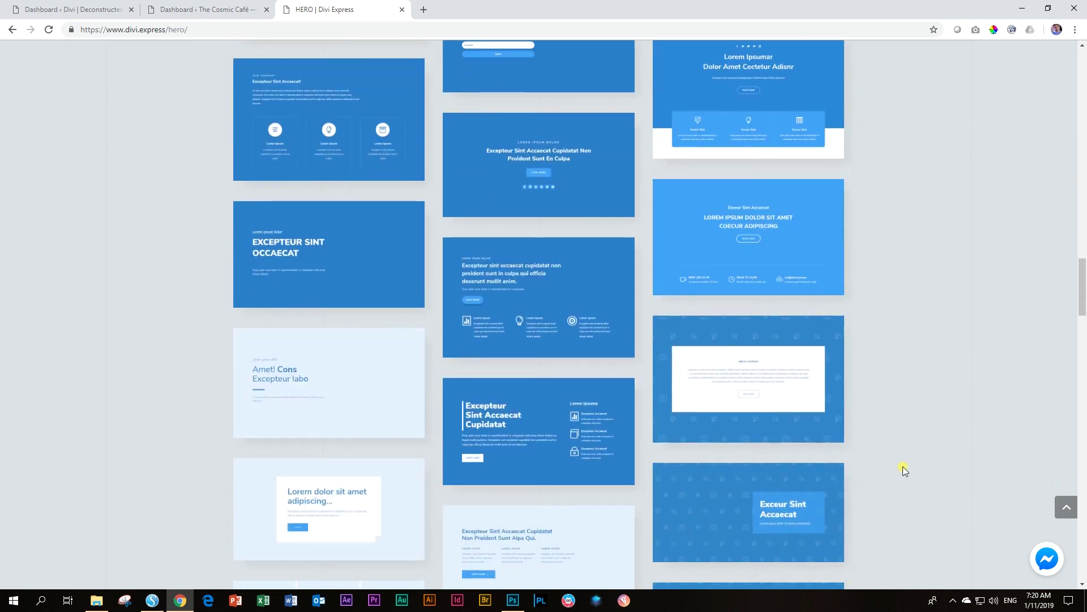
{"action": "scroll", "coordinate": [903, 467], "scroll_direction": "down", "scroll_amount": 8}
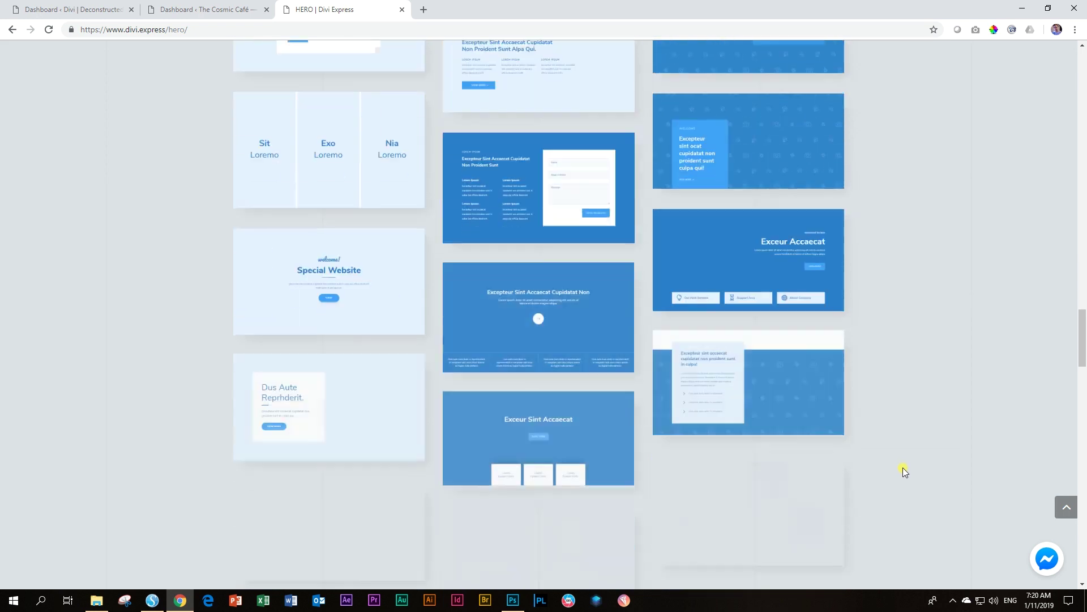
{"action": "scroll", "coordinate": [903, 467], "scroll_direction": "down", "scroll_amount": 3}
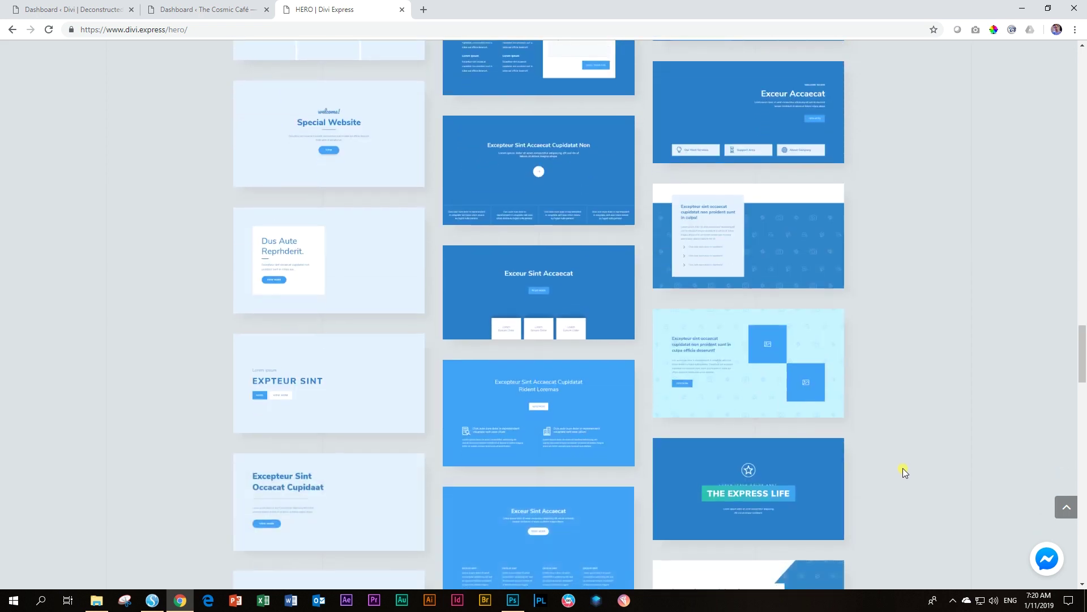
{"action": "scroll", "coordinate": [903, 467], "scroll_direction": "down", "scroll_amount": 9}
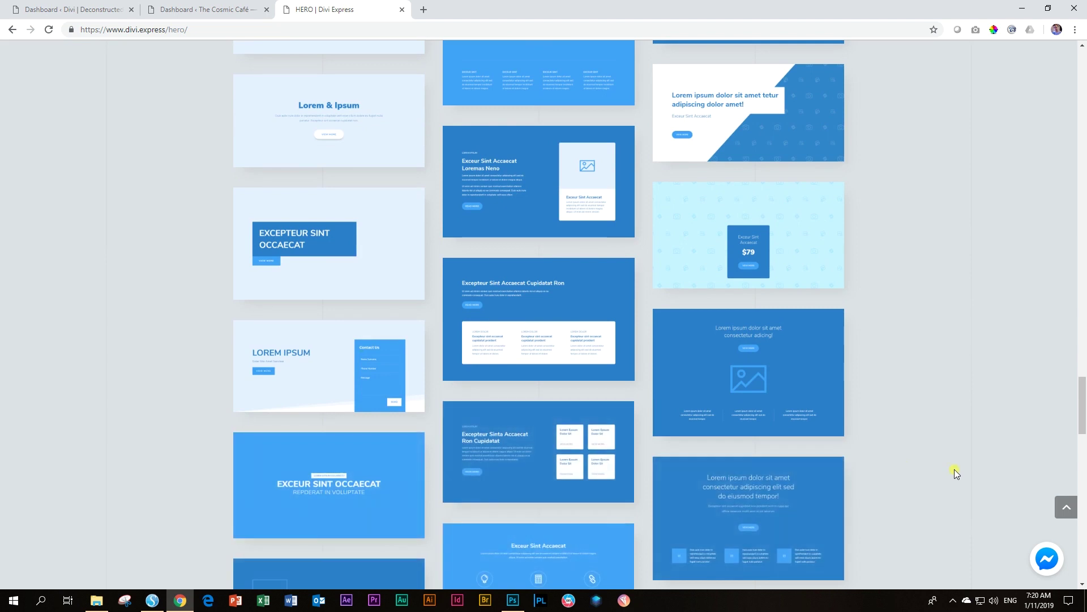
- Return to the top and open the Gallery section templates from the Sections menu
{"action": "left_click_drag", "start_coordinate": [1081, 400], "coordinate": [1081, 77]}
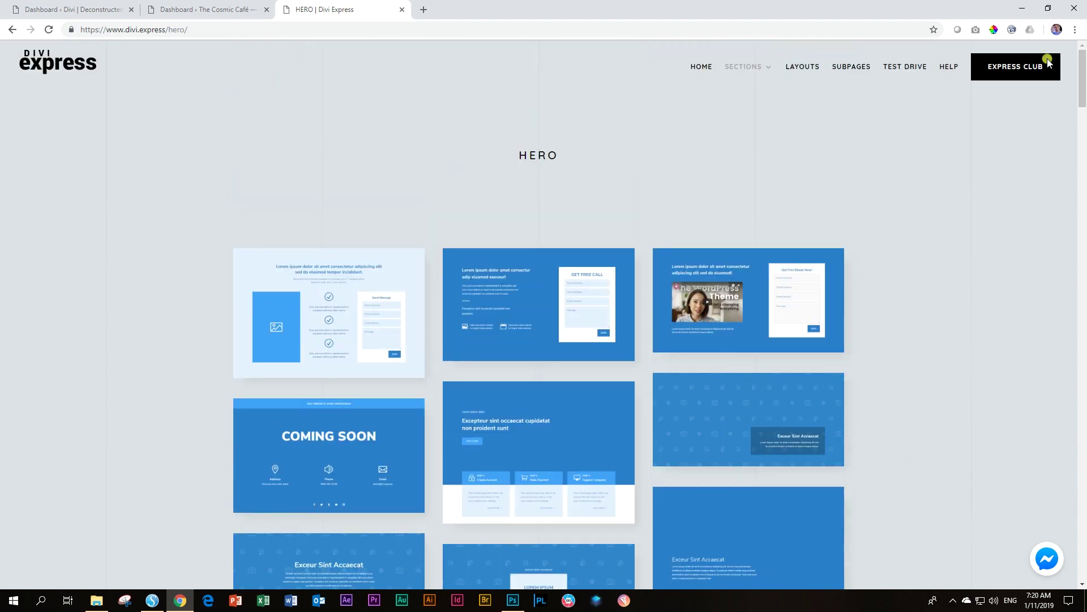
{"action": "mouse_move", "coordinate": [766, 73]}
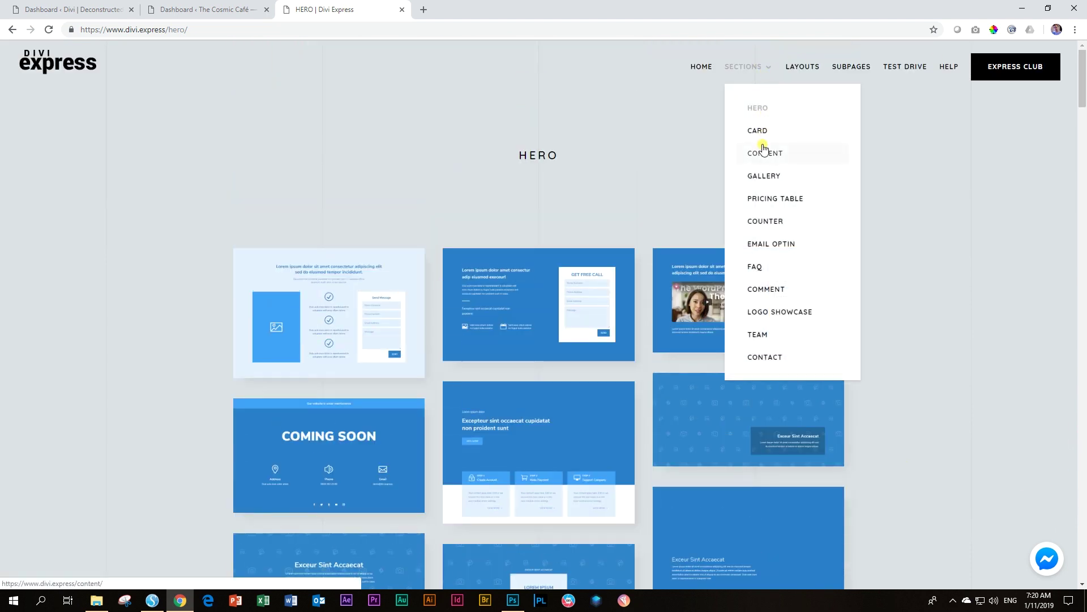
{"action": "left_click", "coordinate": [774, 176]}
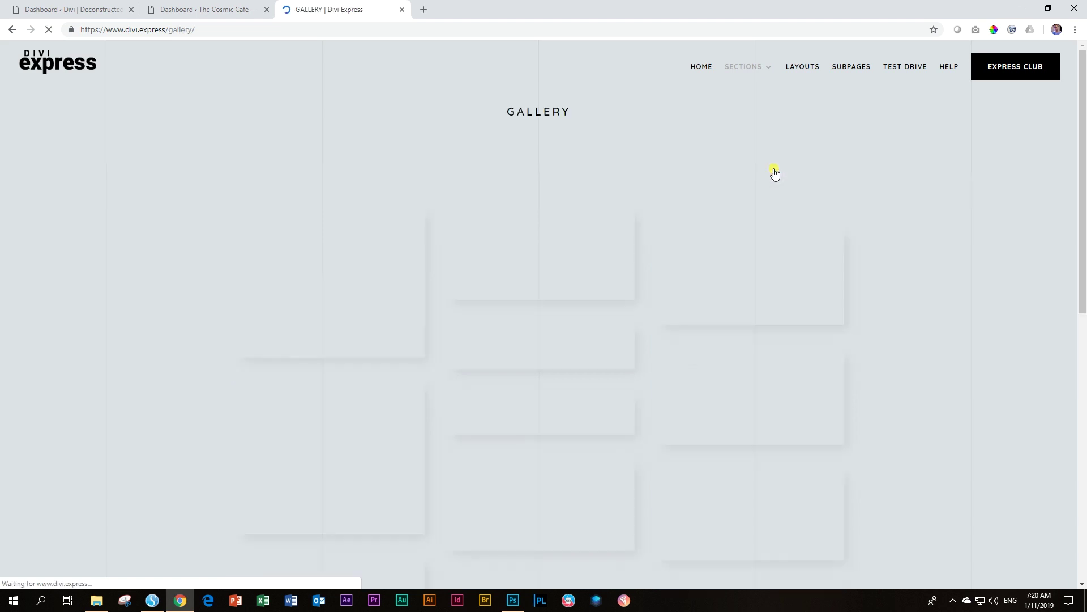
- Scroll through the Gallery section layouts, including Our Gallery, and back up
{"action": "scroll", "coordinate": [886, 215], "scroll_direction": "down", "scroll_amount": 2}
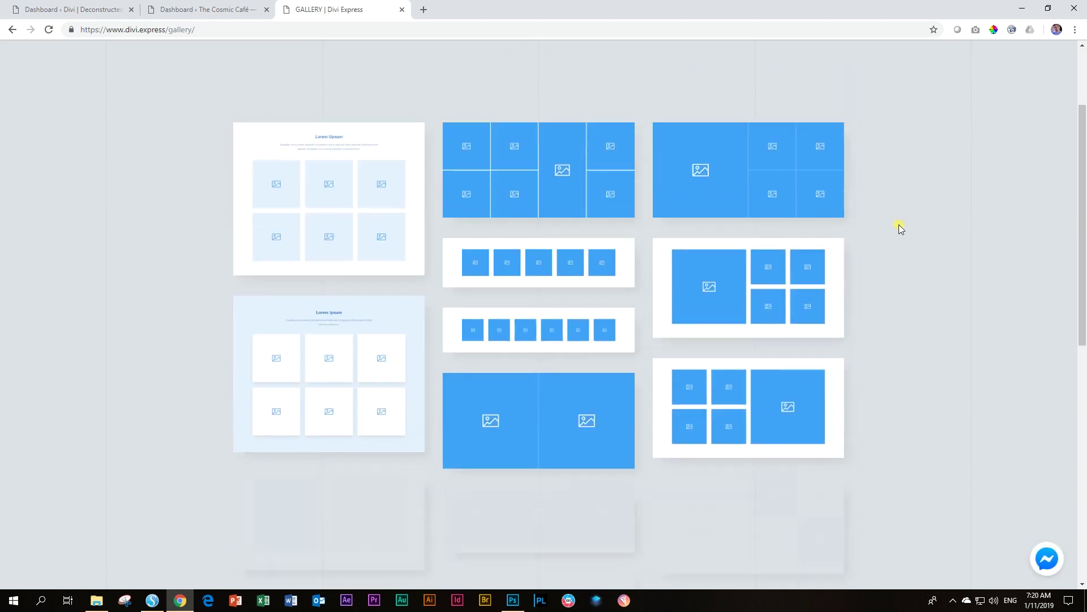
{"action": "scroll", "coordinate": [989, 443], "scroll_direction": "down", "scroll_amount": 8}
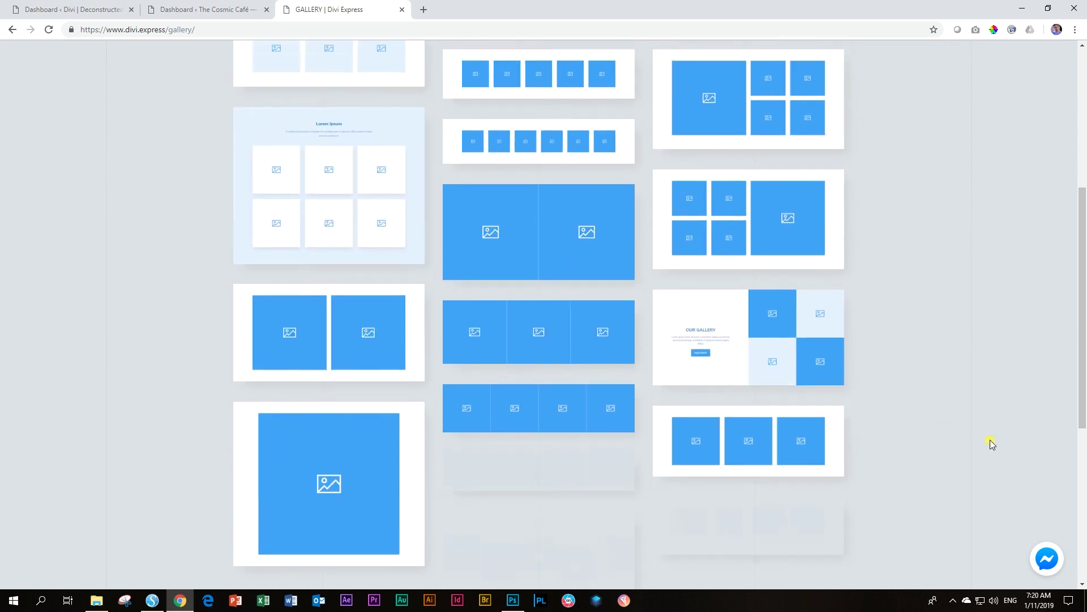
{"action": "scroll", "coordinate": [997, 450], "scroll_direction": "up", "scroll_amount": 10}
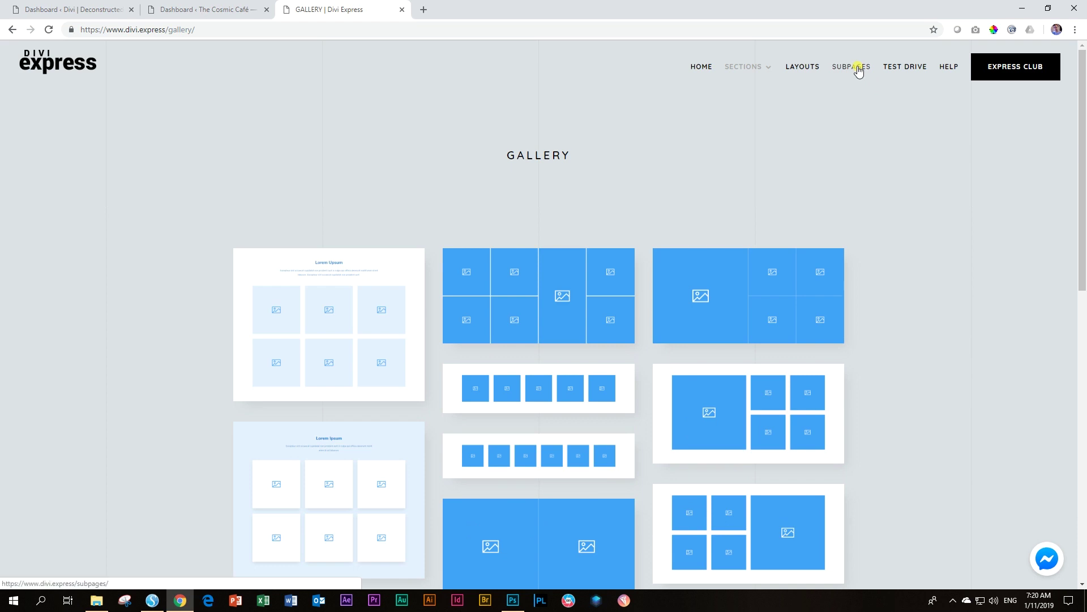
- Open the Subpages collection and scroll through all its template cards
{"action": "left_click", "coordinate": [858, 70]}
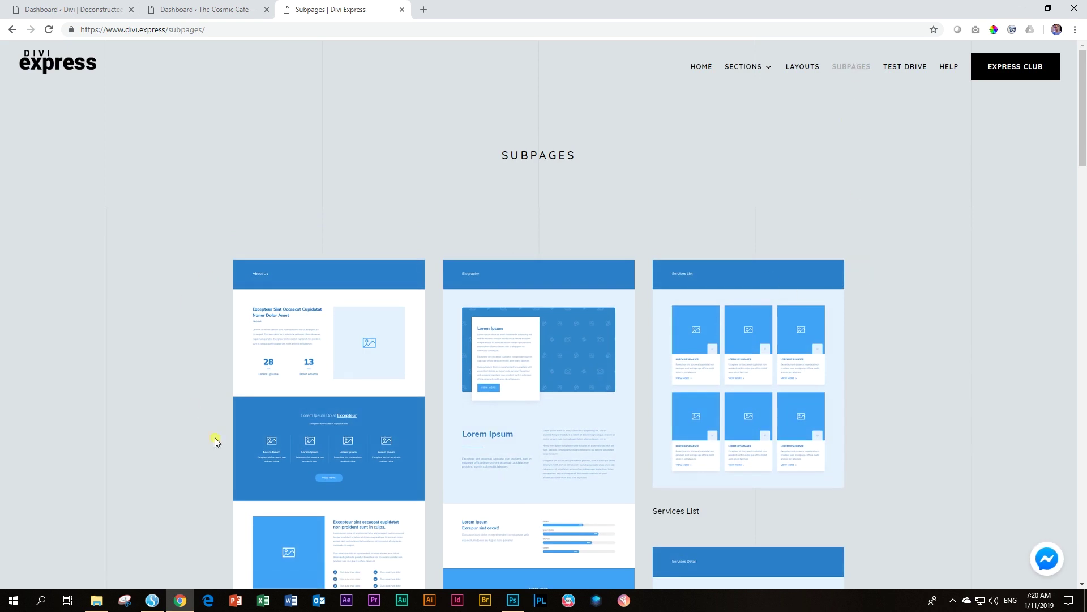
{"action": "scroll", "coordinate": [879, 433], "scroll_direction": "down", "scroll_amount": 3}
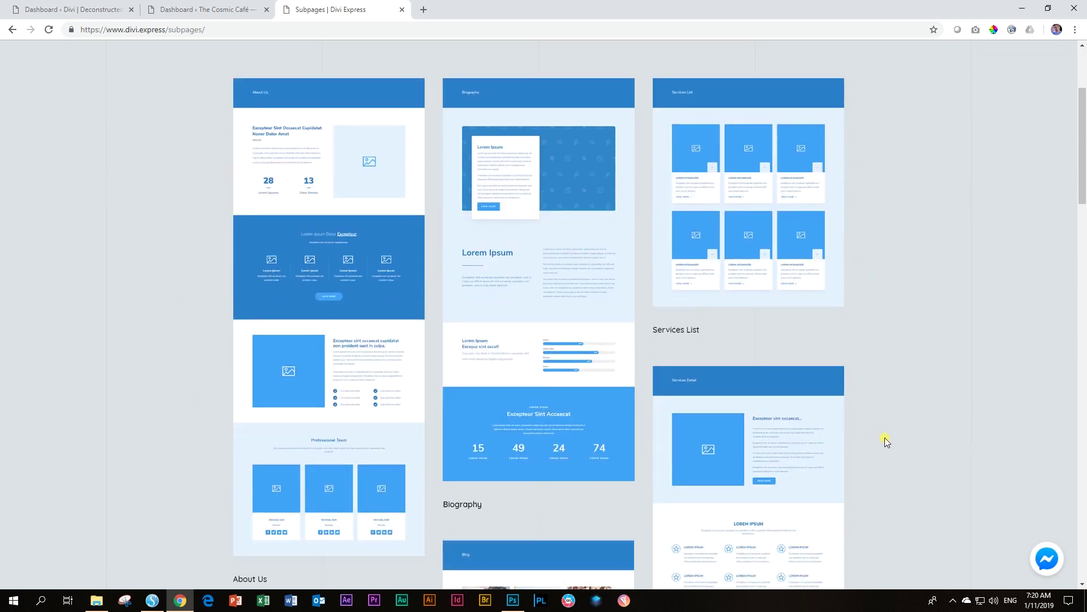
{"action": "scroll", "coordinate": [893, 359], "scroll_direction": "down", "scroll_amount": 3}
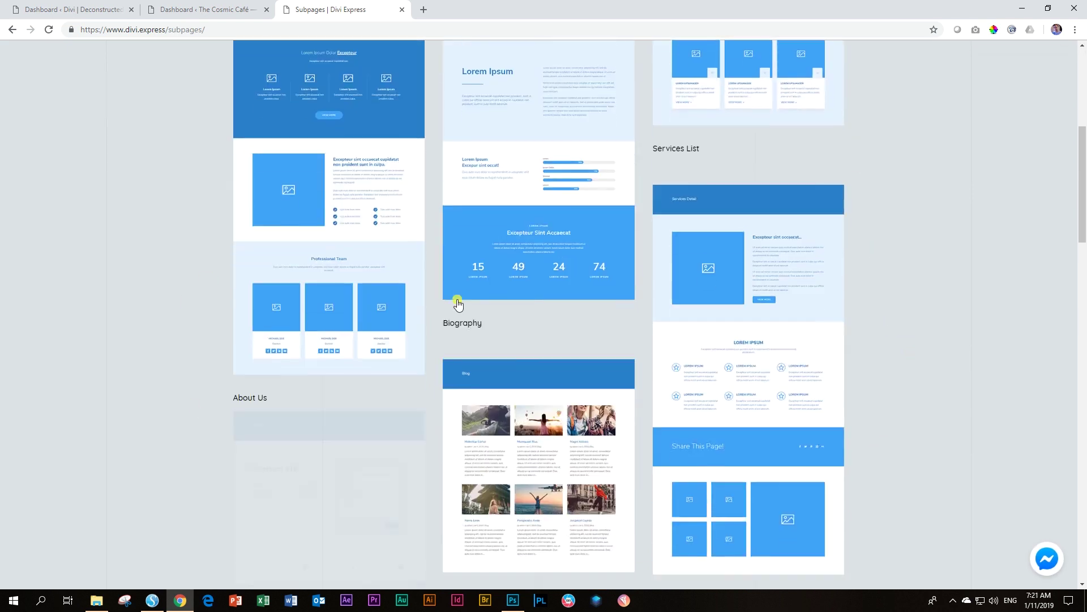
{"action": "scroll", "coordinate": [988, 322], "scroll_direction": "down", "scroll_amount": 4}
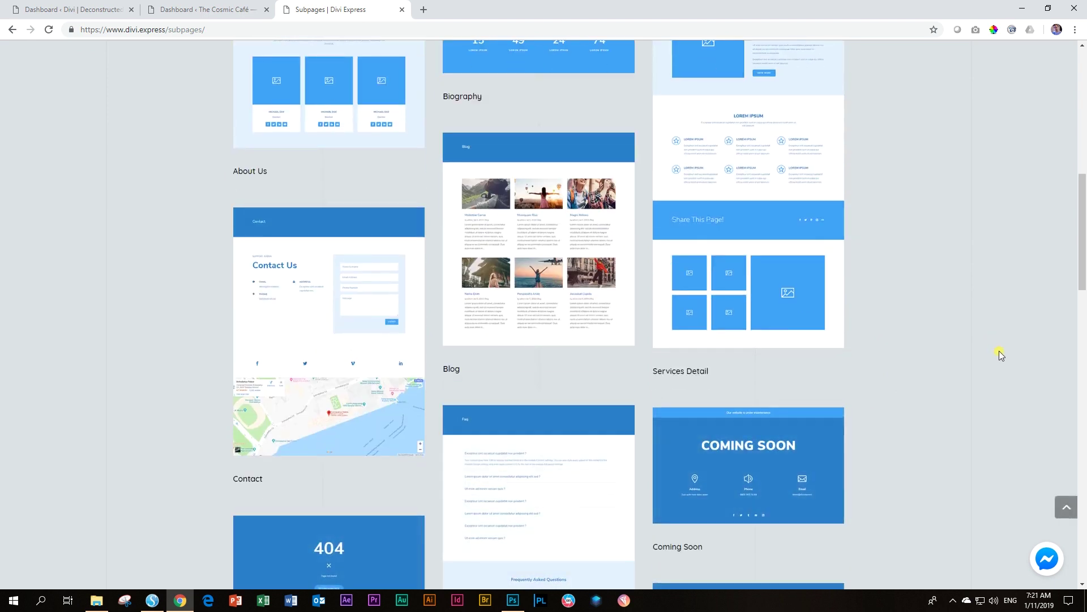
{"action": "scroll", "coordinate": [999, 355], "scroll_direction": "down", "scroll_amount": 3}
{"action": "scroll", "coordinate": [999, 355], "scroll_direction": "down", "scroll_amount": 6}
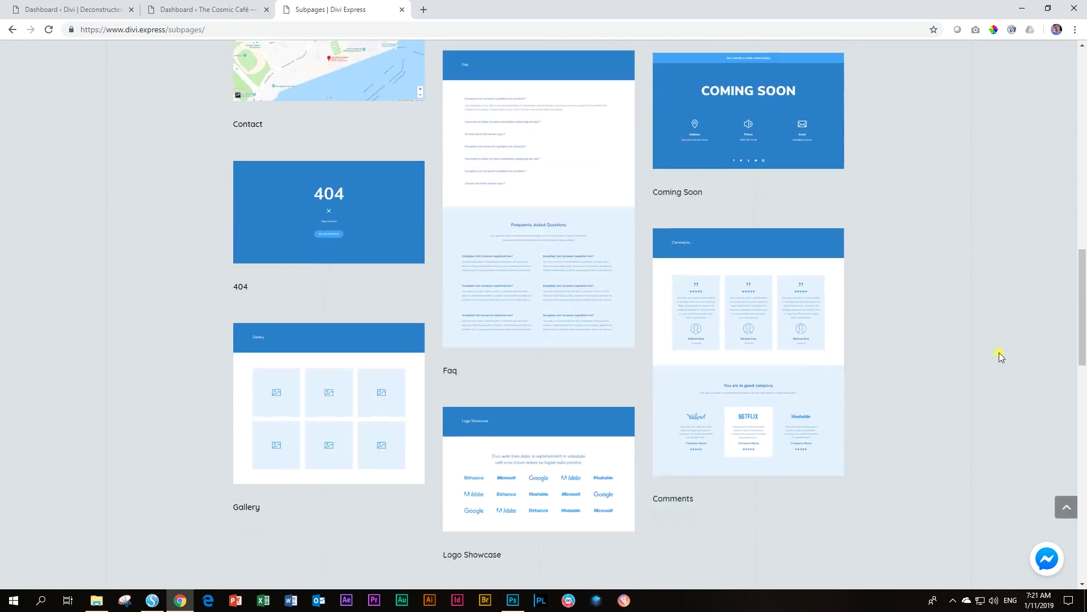
{"action": "scroll", "coordinate": [999, 355], "scroll_direction": "down", "scroll_amount": 4}
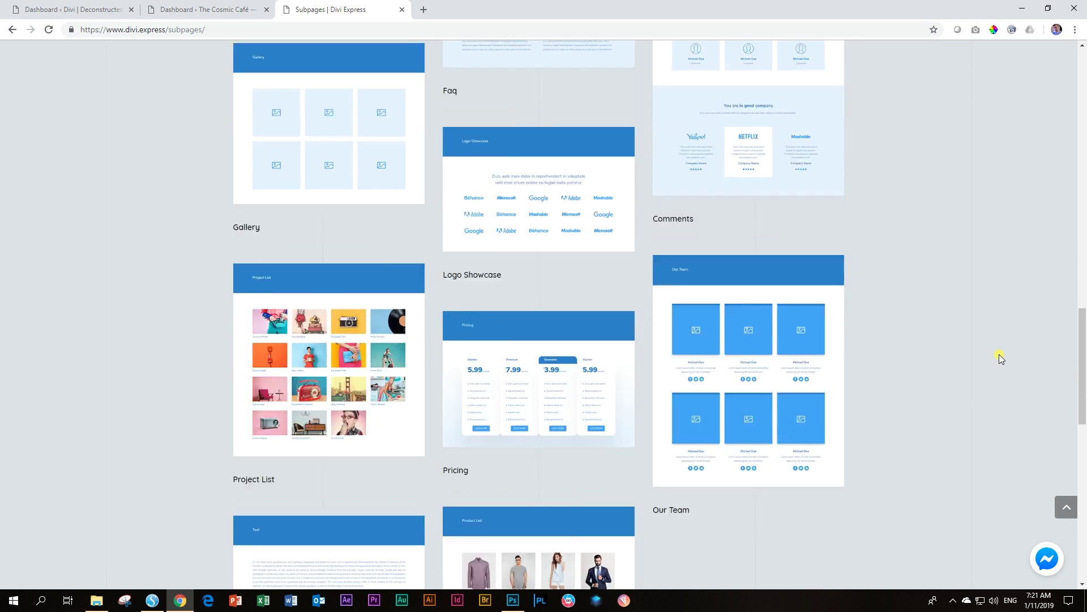
{"action": "scroll", "coordinate": [999, 355], "scroll_direction": "down", "scroll_amount": 4}
{"action": "scroll", "coordinate": [1000, 357], "scroll_direction": "down", "scroll_amount": 5}
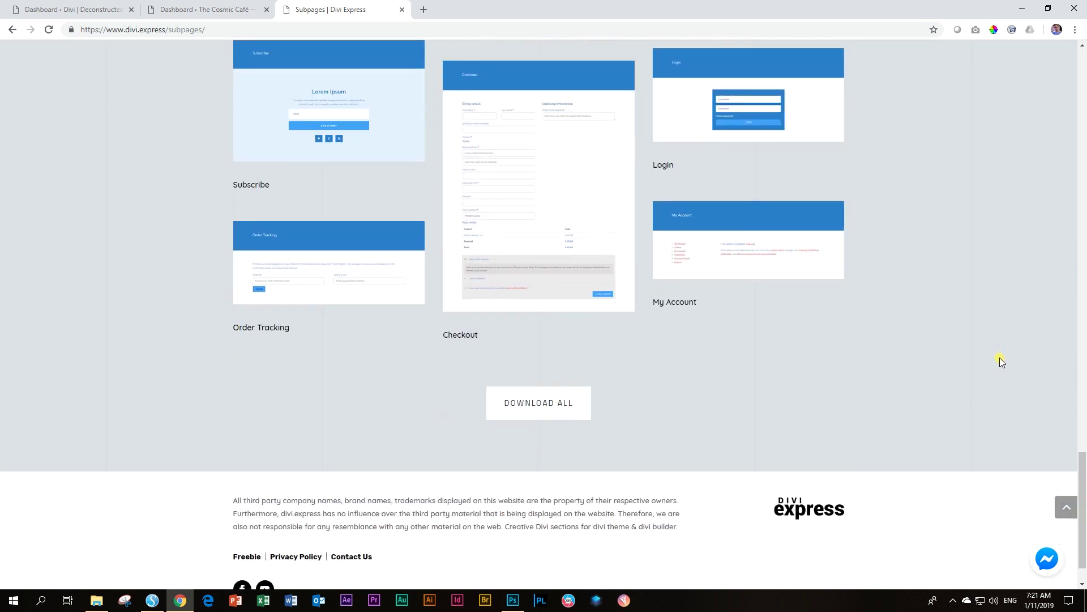
{"action": "scroll", "coordinate": [1002, 359], "scroll_direction": "up", "scroll_amount": 5}
{"action": "scroll", "coordinate": [1001, 359], "scroll_direction": "up", "scroll_amount": 15}
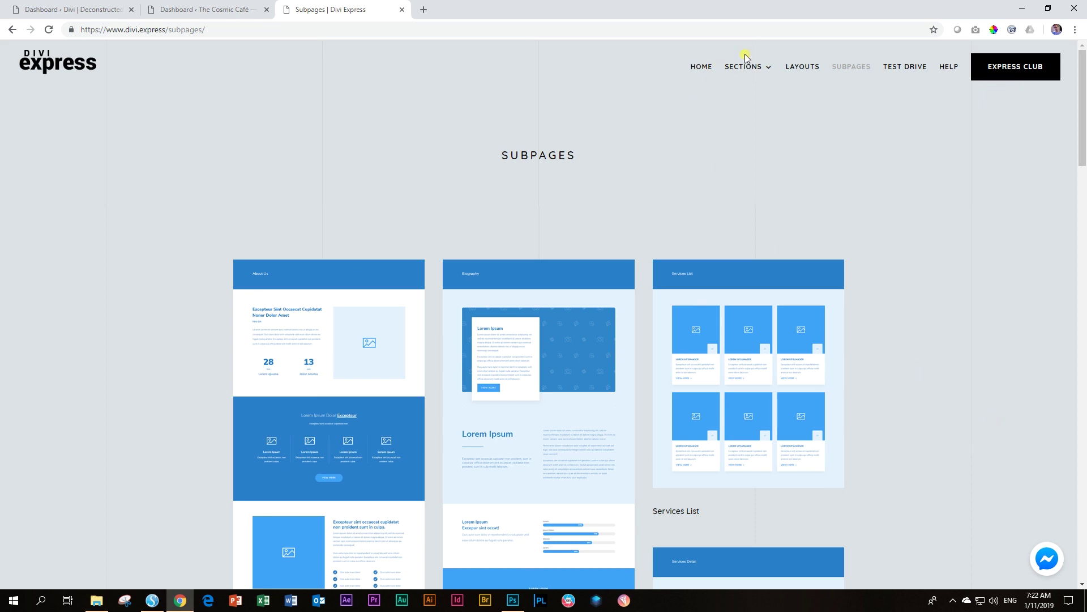
- Open the Home Page Layouts collection, then switch back to the WordPress dashboard tab
{"action": "left_click", "coordinate": [794, 67]}
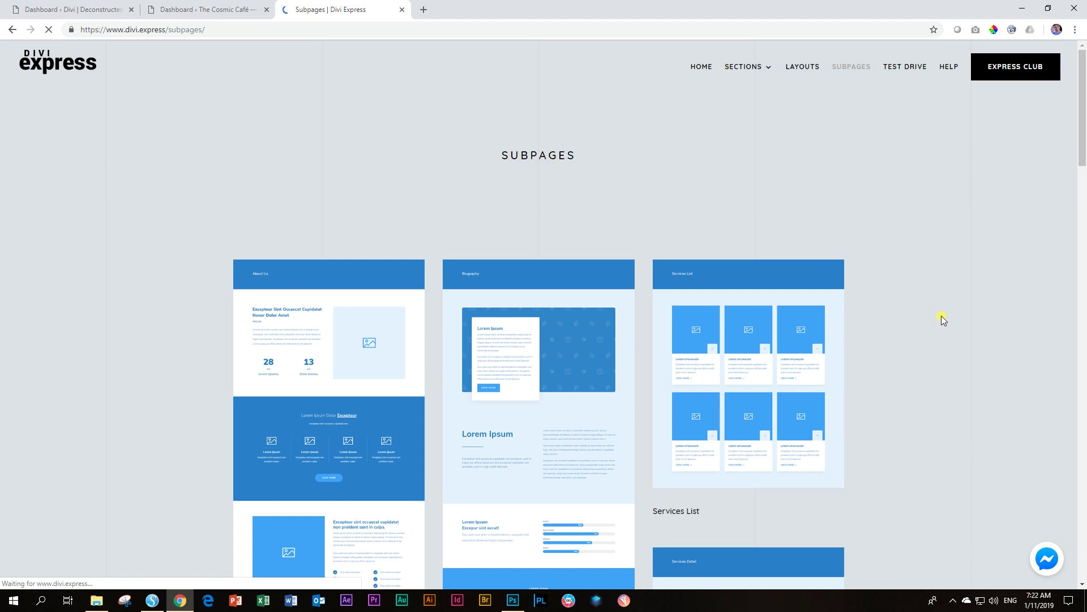
{"action": "scroll", "coordinate": [942, 316], "scroll_direction": "down", "scroll_amount": 8}
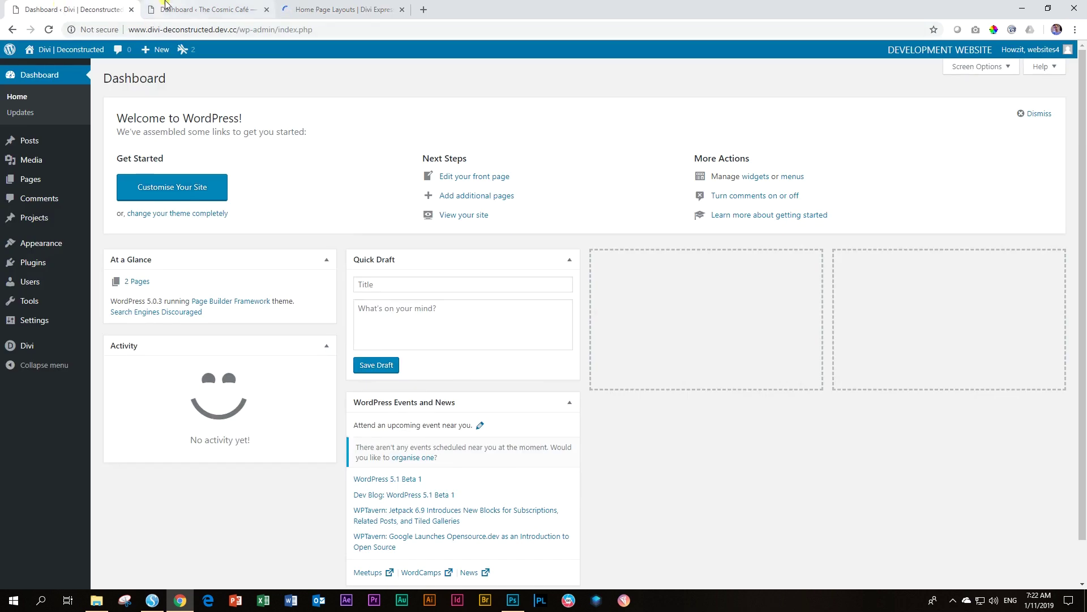
{"action": "left_click", "coordinate": [181, 8]}
- Compare the Divi Deconstructed and Cosmic Café dashboards, then return to the Carpenter layouts tab
{"action": "left_click", "coordinate": [91, 9]}
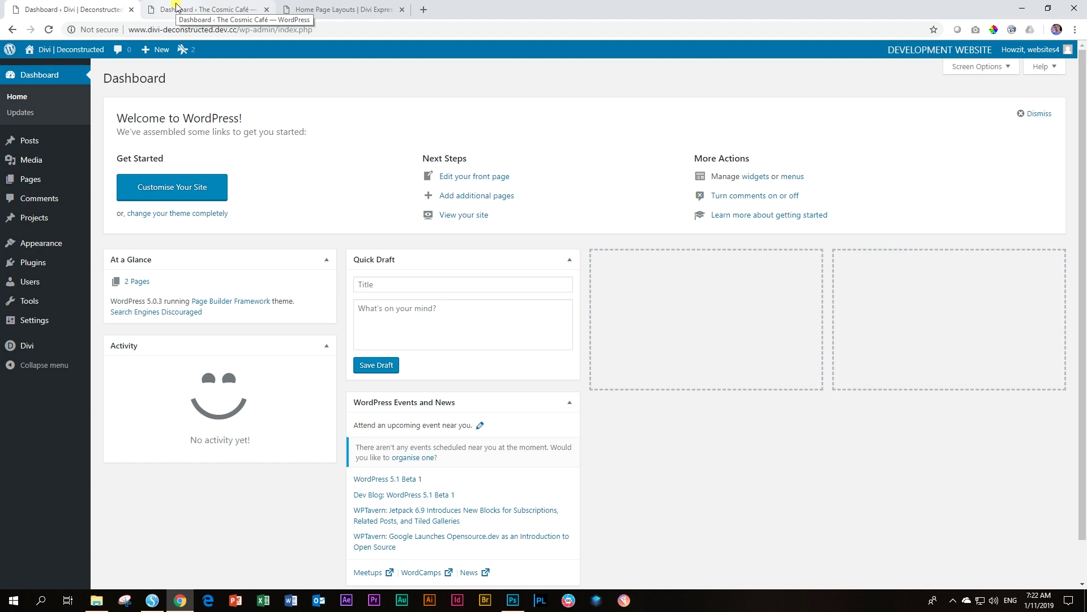
{"action": "left_click", "coordinate": [176, 7]}
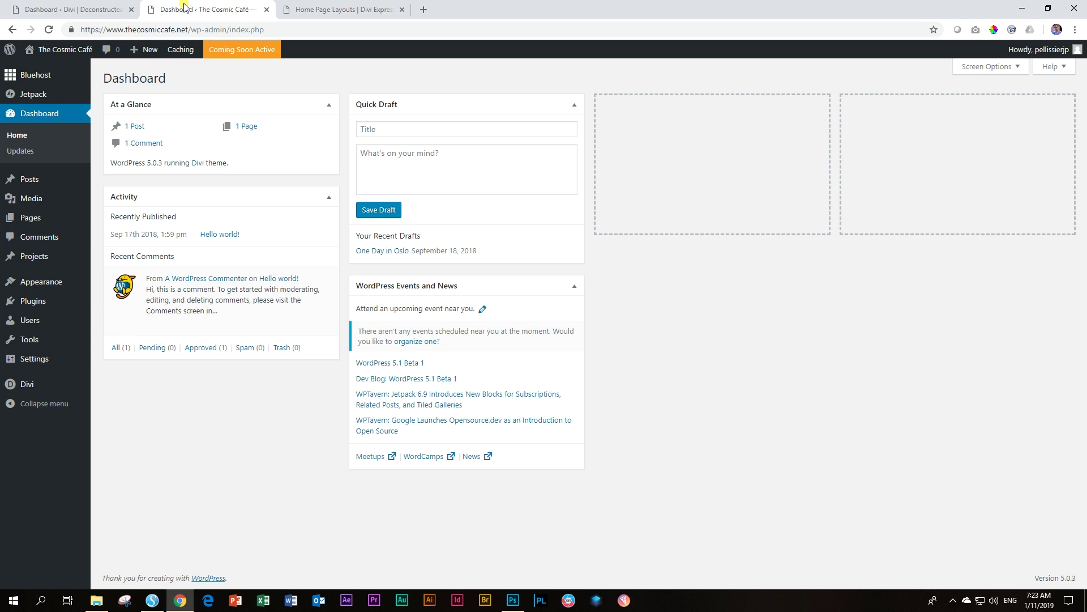
{"action": "left_click", "coordinate": [93, 9]}
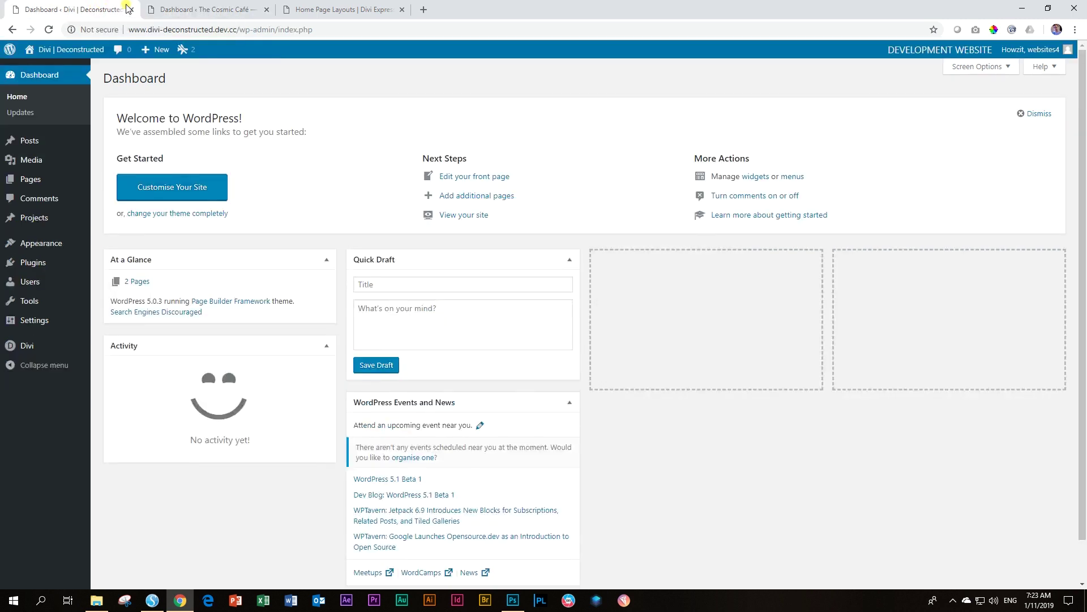
{"action": "left_click", "coordinate": [182, 8]}
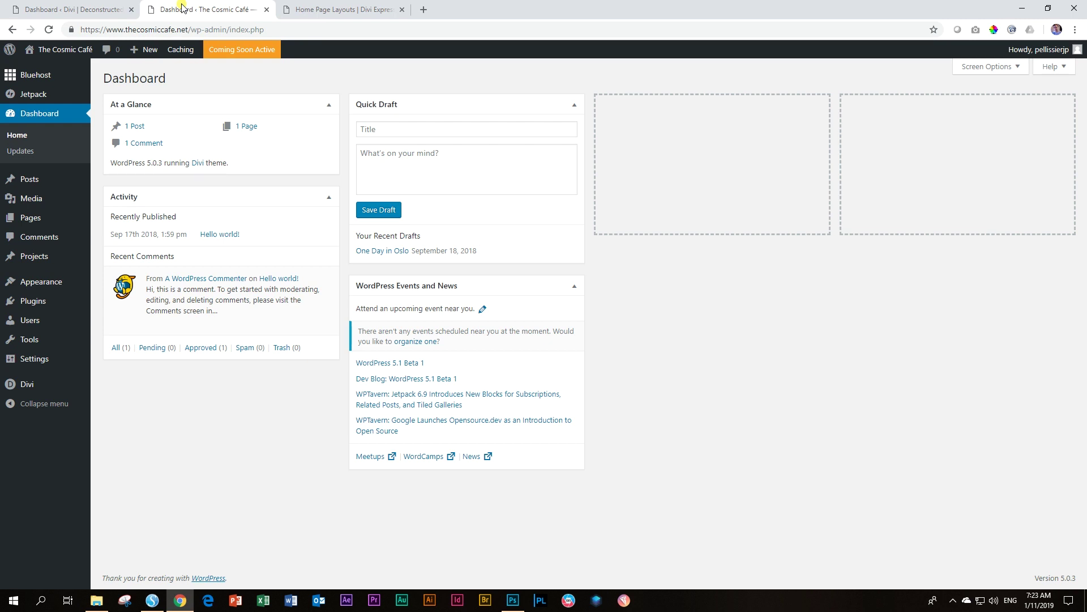
{"action": "key", "text": "ctrl+Tab"}
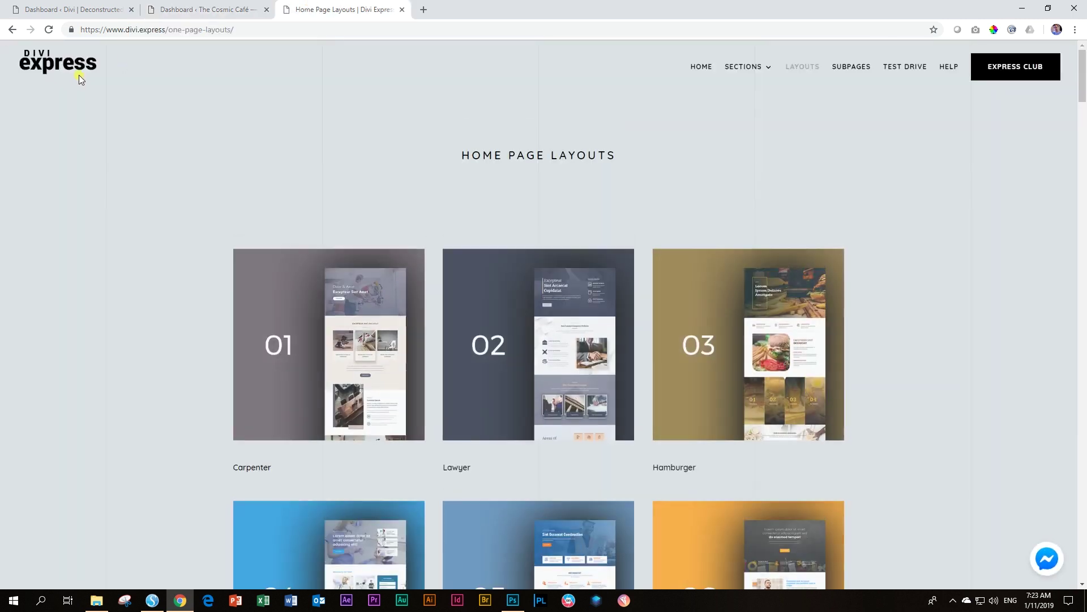
- Start a new page on The Cosmic Café site, then go to Divi Theme Options
{"action": "left_click", "coordinate": [181, 11]}
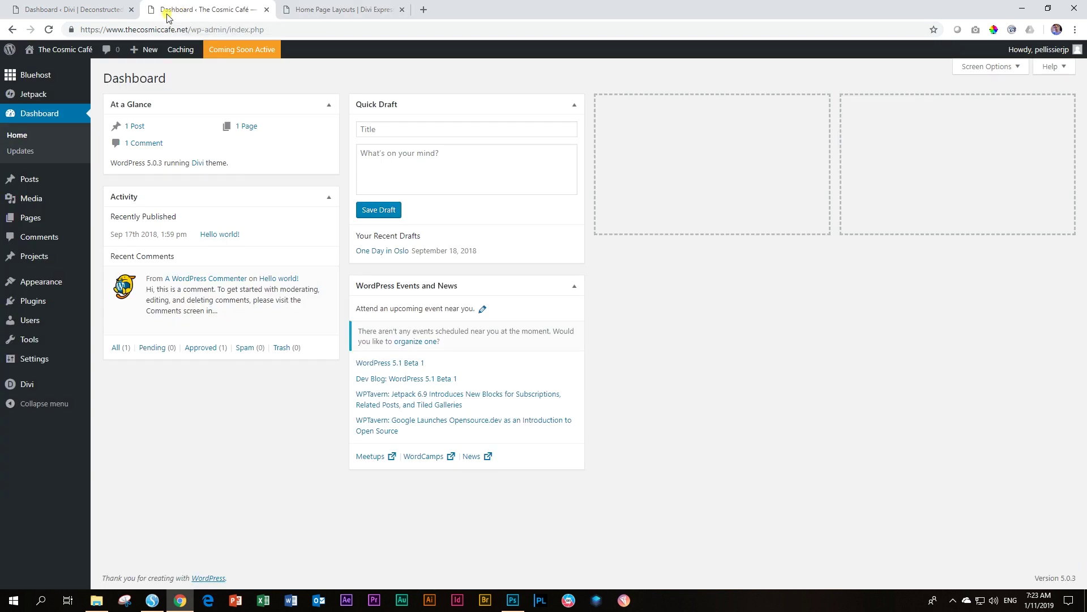
{"action": "mouse_move", "coordinate": [31, 387]}
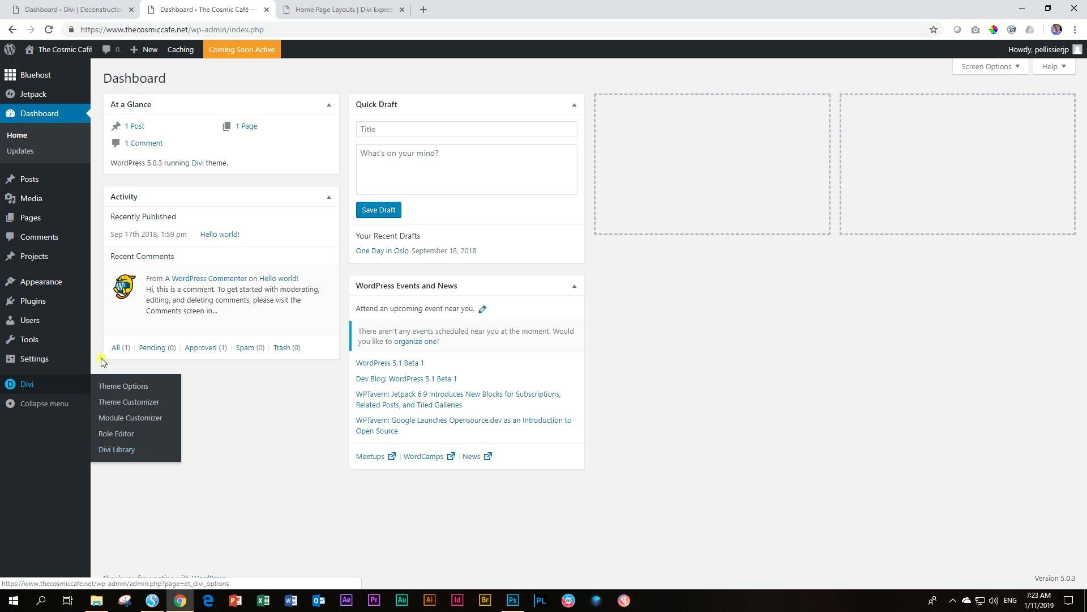
{"action": "mouse_move", "coordinate": [34, 219]}
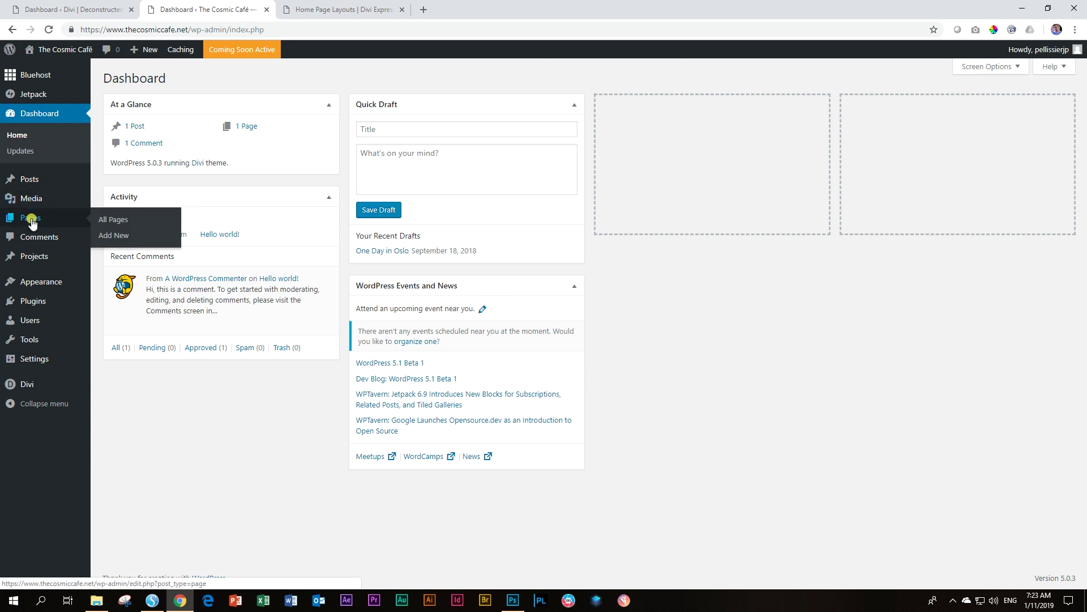
{"action": "left_click", "coordinate": [113, 238]}
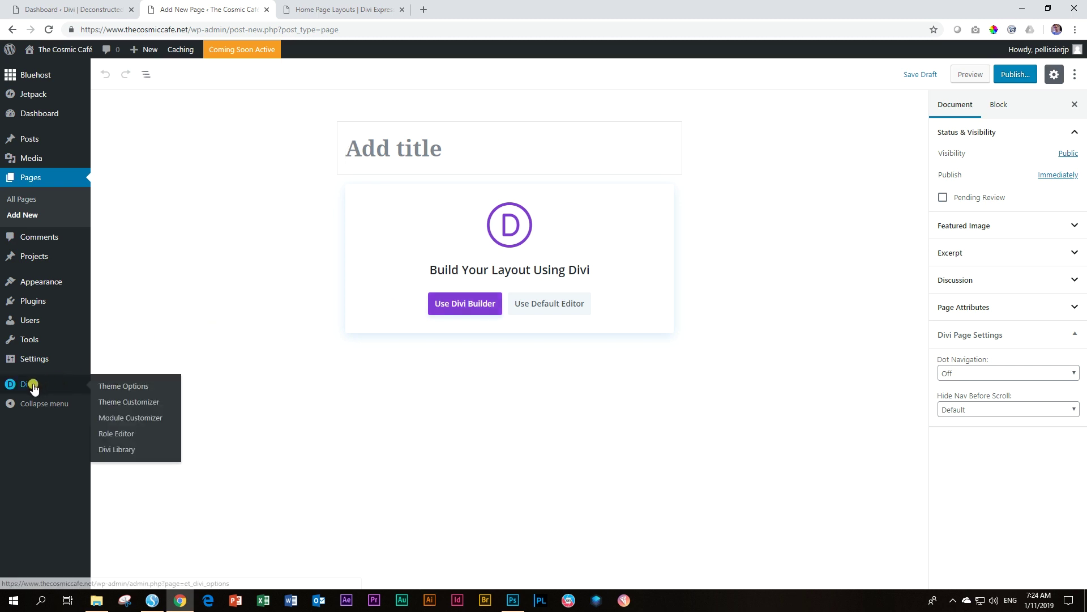
{"action": "left_click", "coordinate": [131, 388]}
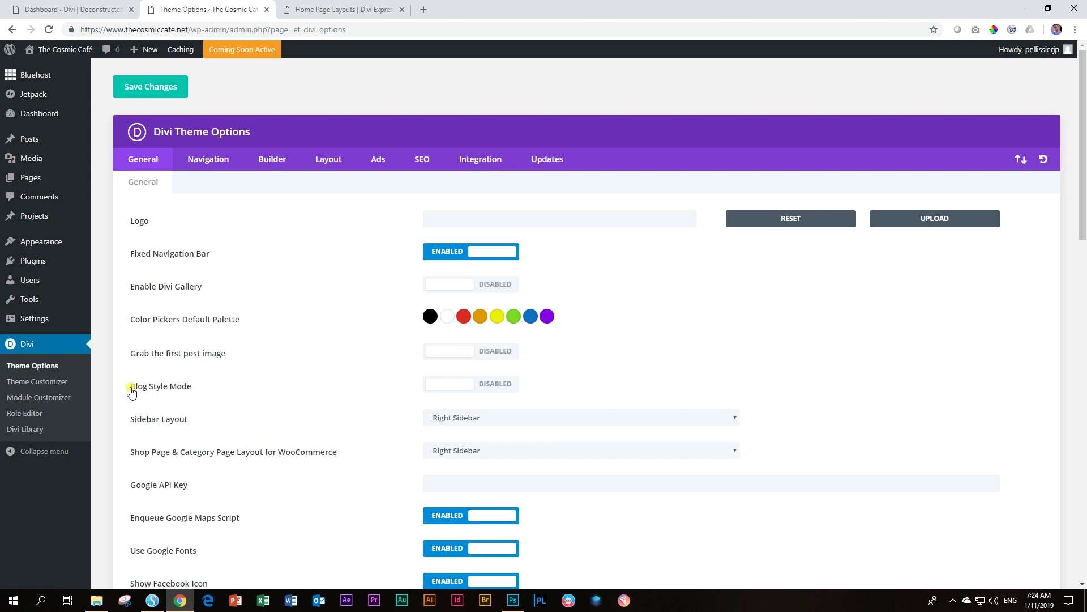
- Turn on Classic Editor and Latest Builder Experience under Builder > Advanced and save
{"action": "left_click", "coordinate": [271, 163]}
{"action": "left_click", "coordinate": [251, 190]}
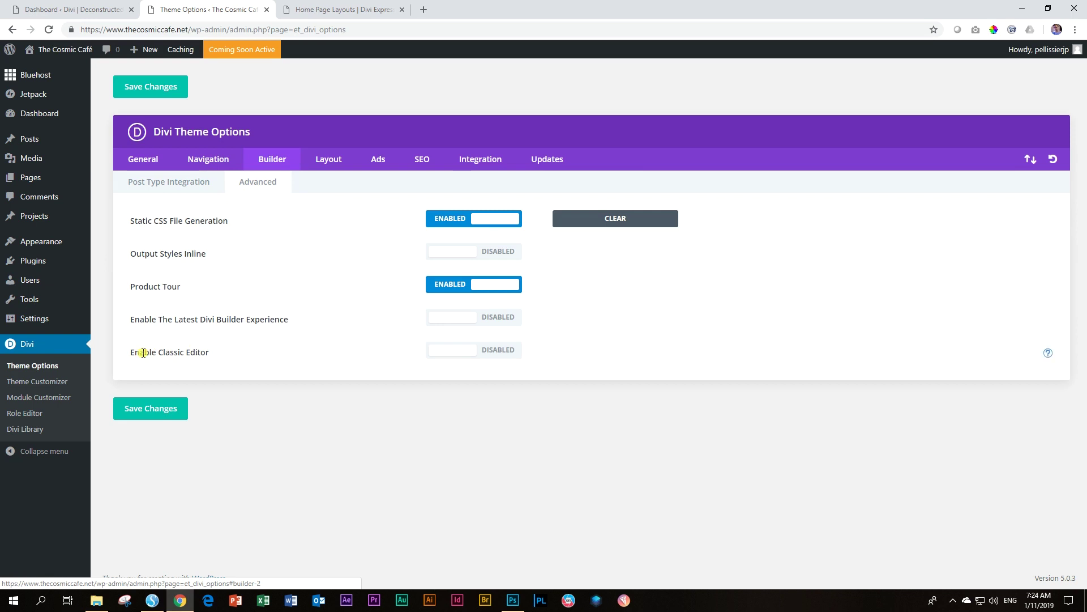
{"action": "left_click", "coordinate": [498, 351]}
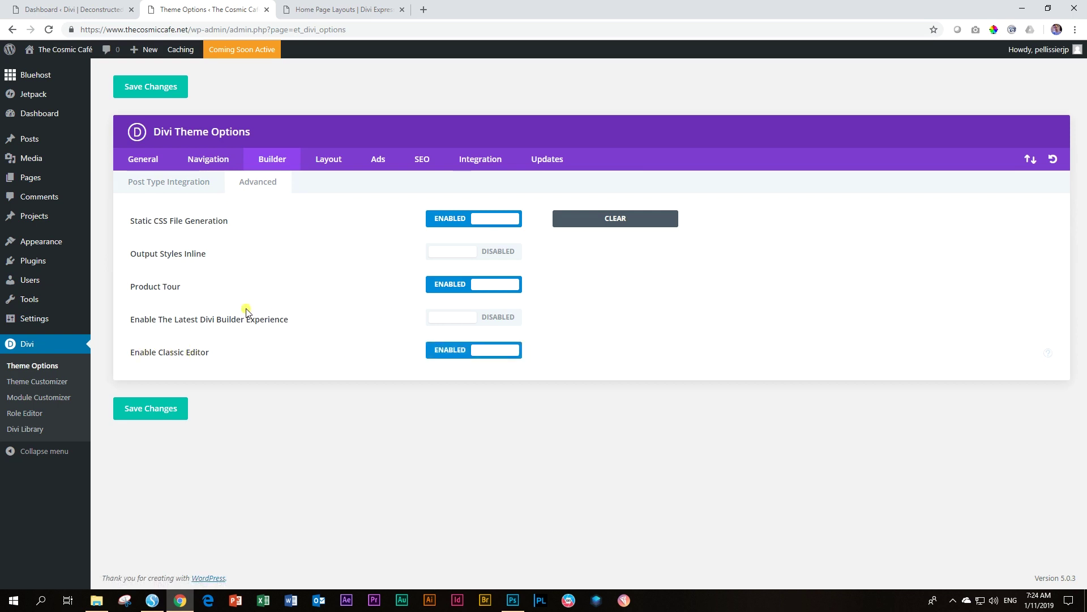
{"action": "left_click", "coordinate": [512, 318]}
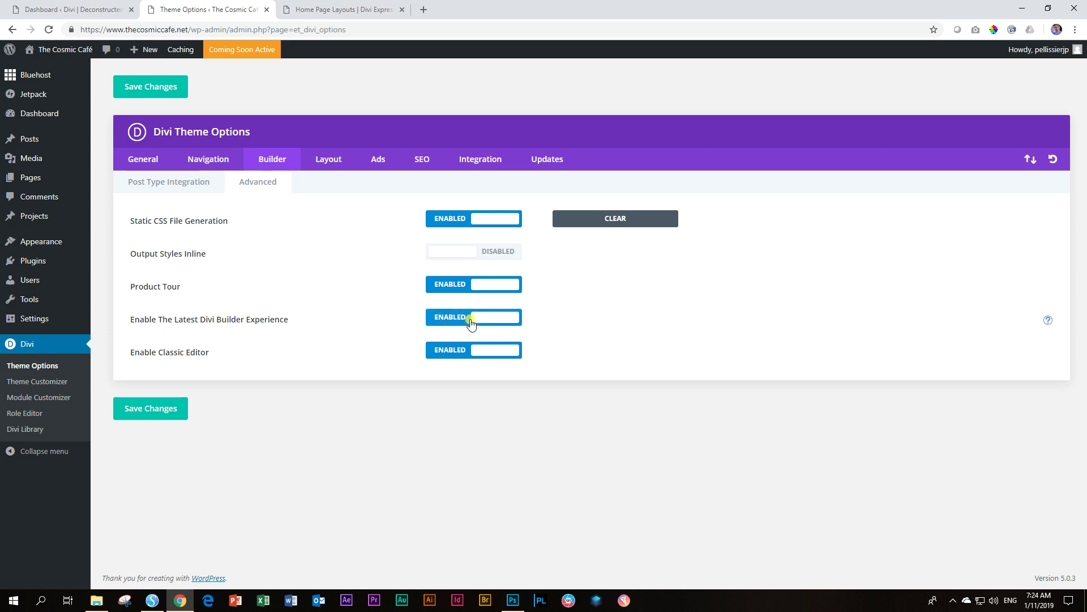
{"action": "left_click", "coordinate": [144, 420]}
{"action": "left_click", "coordinate": [100, 11]}
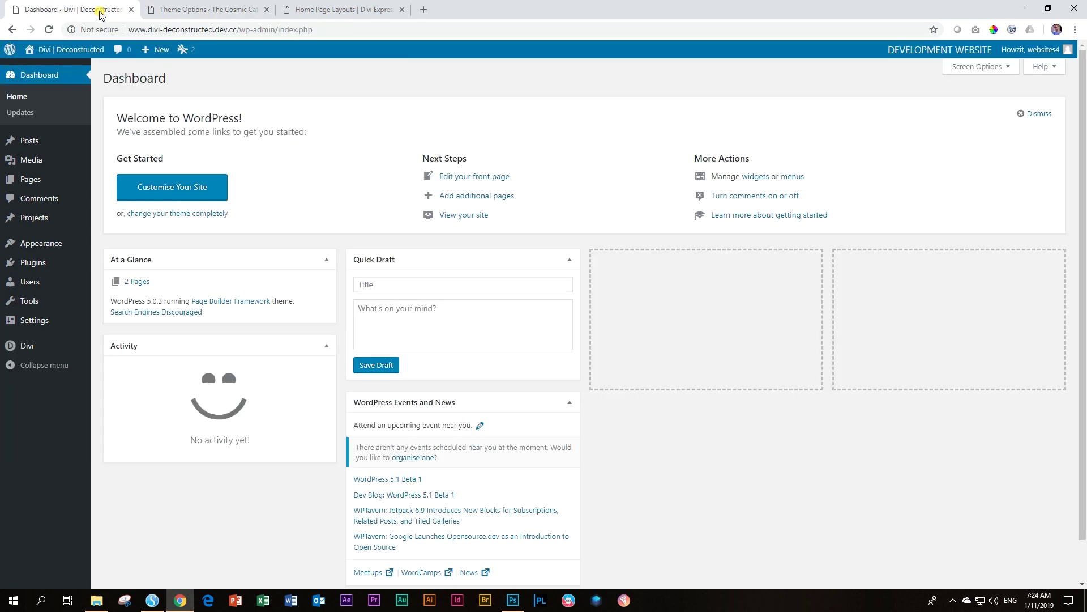
- Set Enable Classic Editor to Enabled in the Divi Builder plugin's Advanced options
{"action": "mouse_move", "coordinate": [48, 347]}
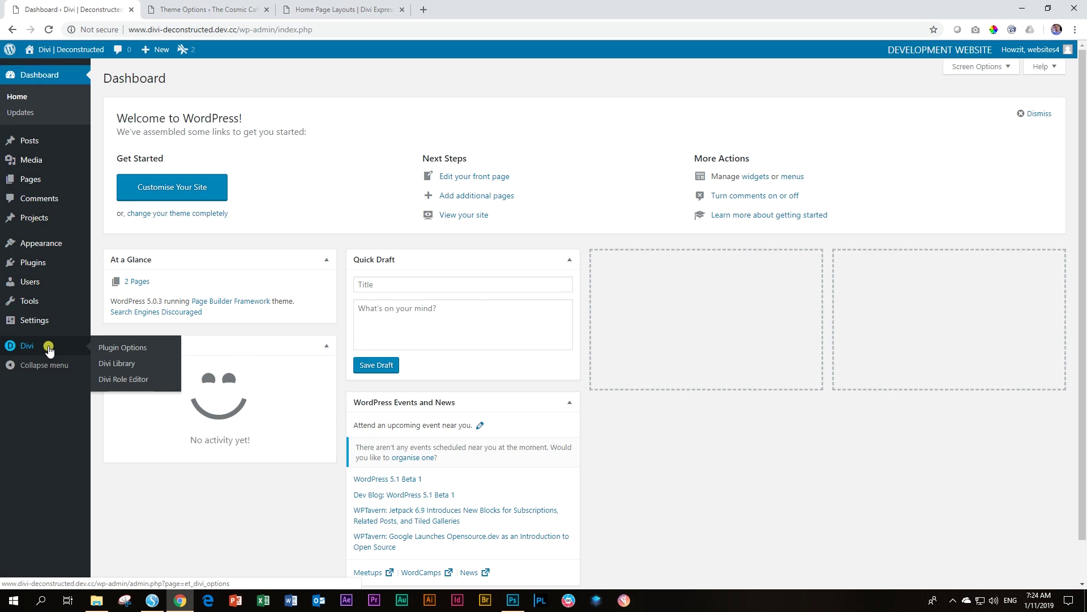
{"action": "left_click", "coordinate": [108, 349]}
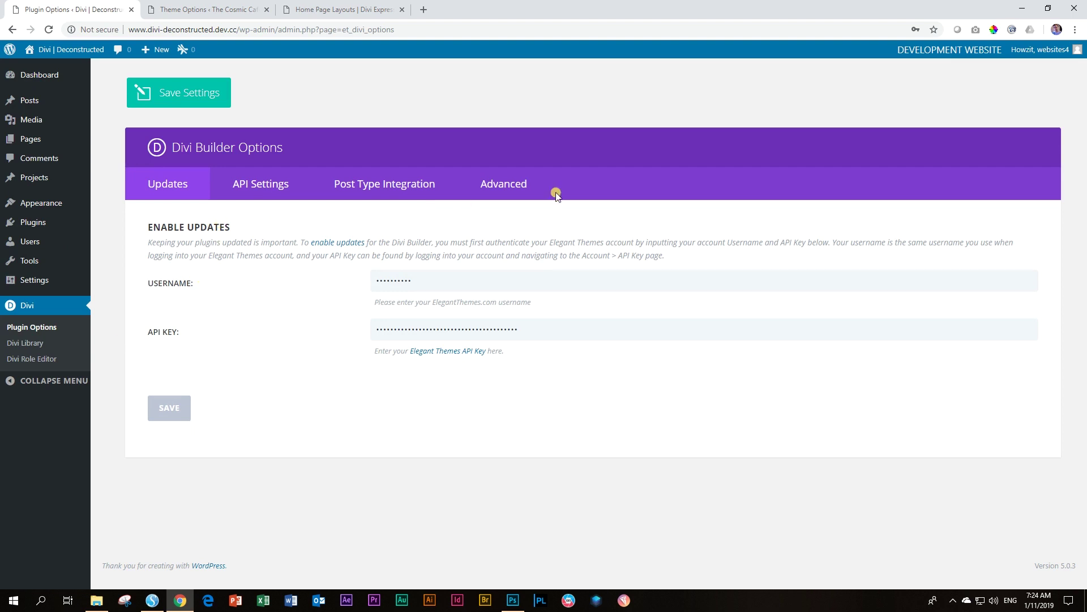
{"action": "left_click", "coordinate": [521, 185]}
{"action": "scroll", "coordinate": [563, 272], "scroll_direction": "down", "scroll_amount": 4}
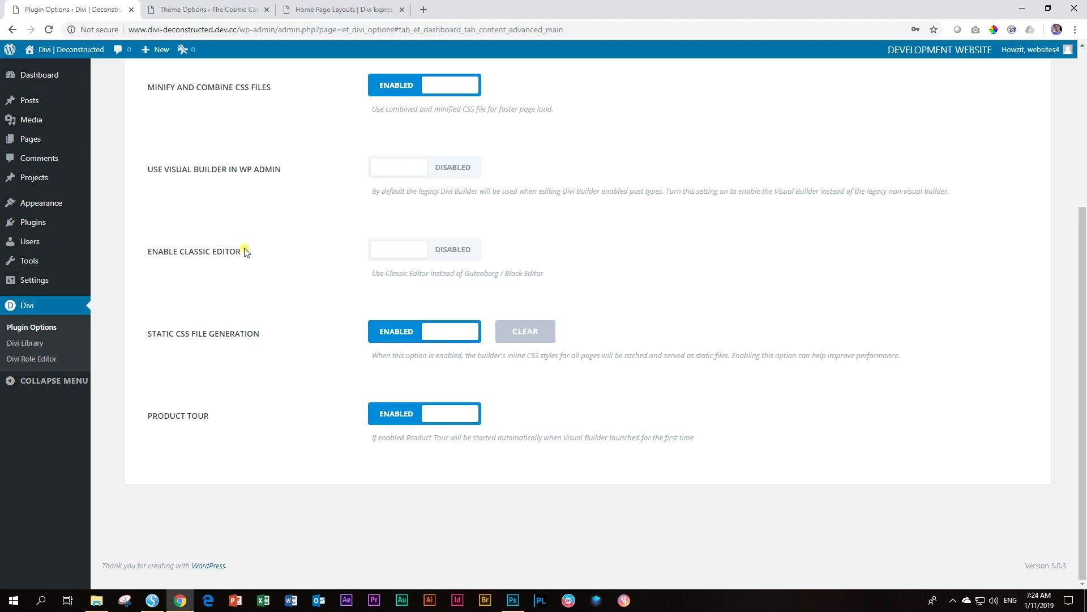
{"action": "left_click", "coordinate": [452, 253]}
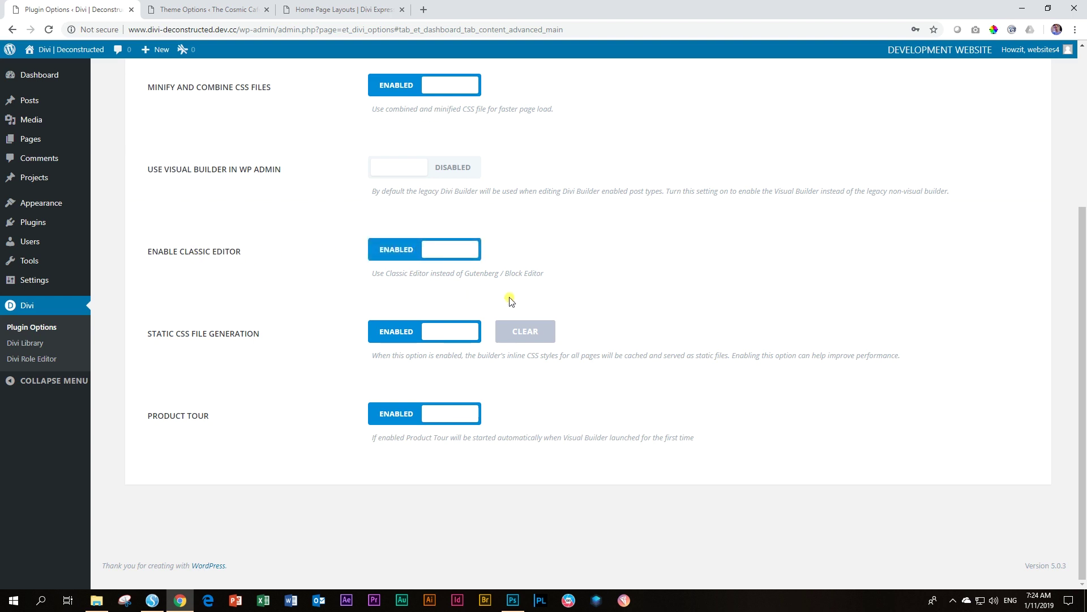
{"action": "scroll", "coordinate": [512, 300], "scroll_direction": "up", "scroll_amount": 4}
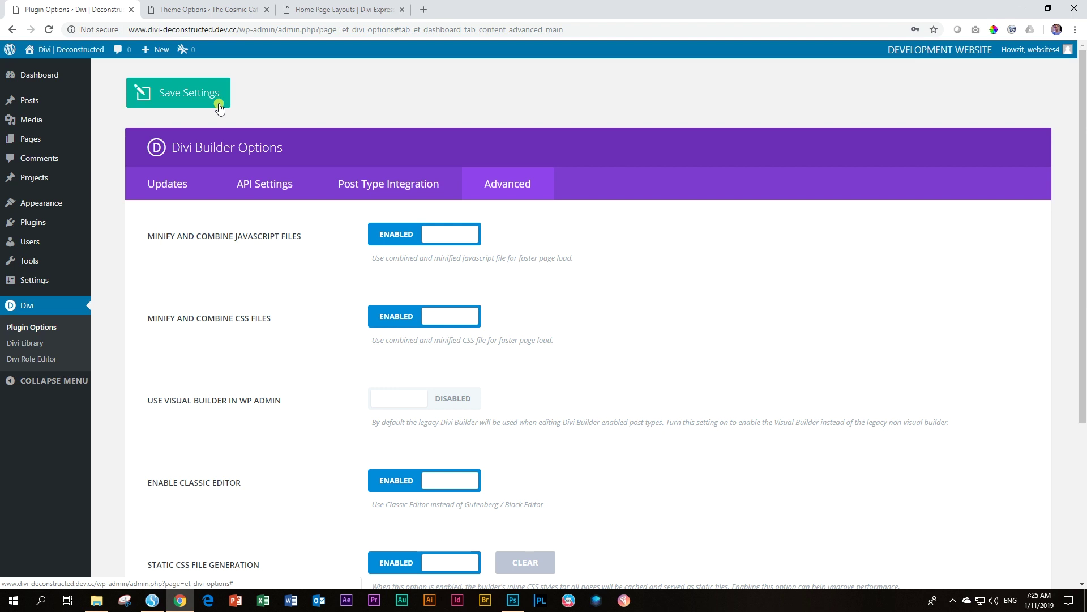
{"action": "mouse_move", "coordinate": [50, 142]}
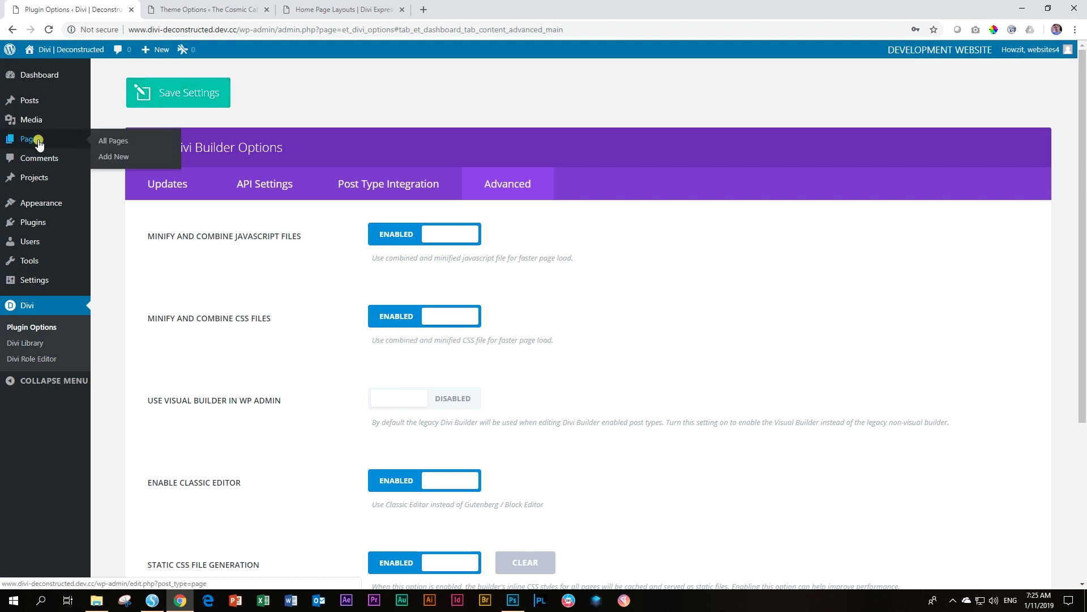
- Create a new page titled '1 Carpenter'
{"action": "left_click", "coordinate": [108, 160]}
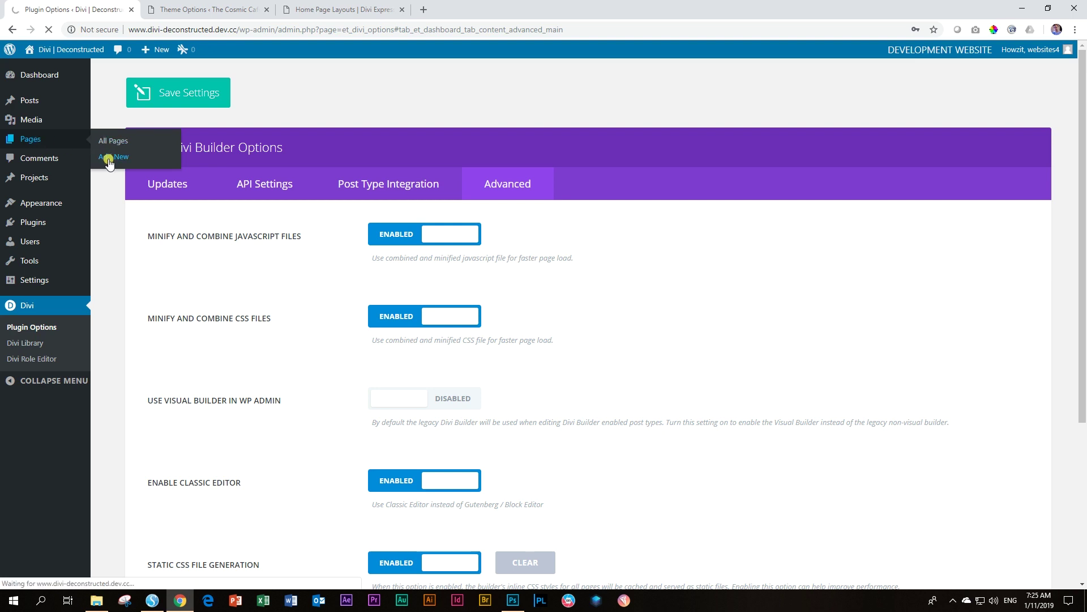
{"action": "left_click", "coordinate": [356, 8]}
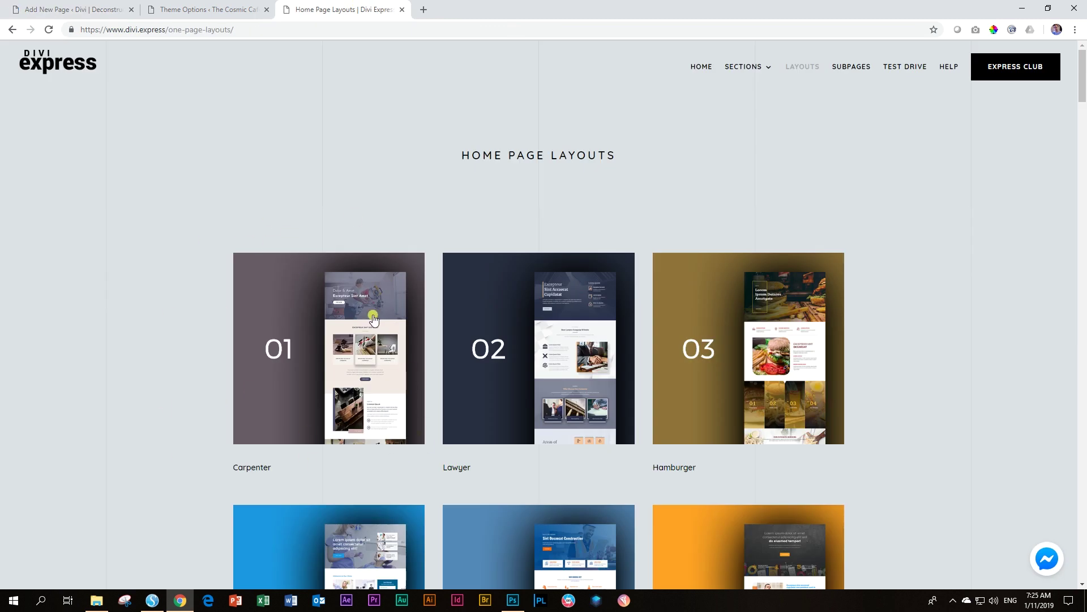
{"action": "left_click", "coordinate": [44, 13]}
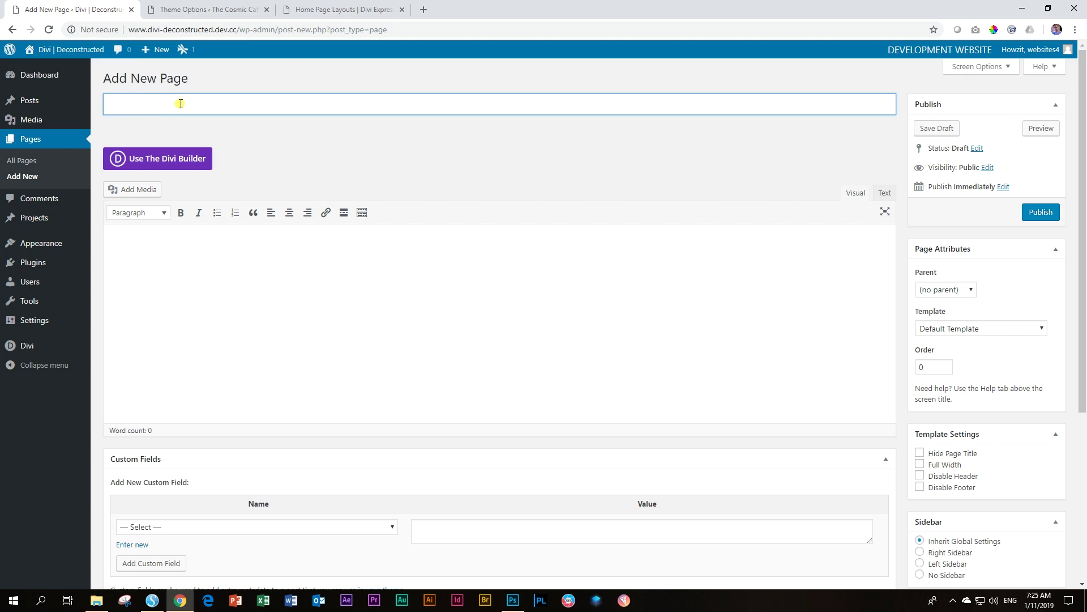
{"action": "type", "text": "1 Carpenter"}
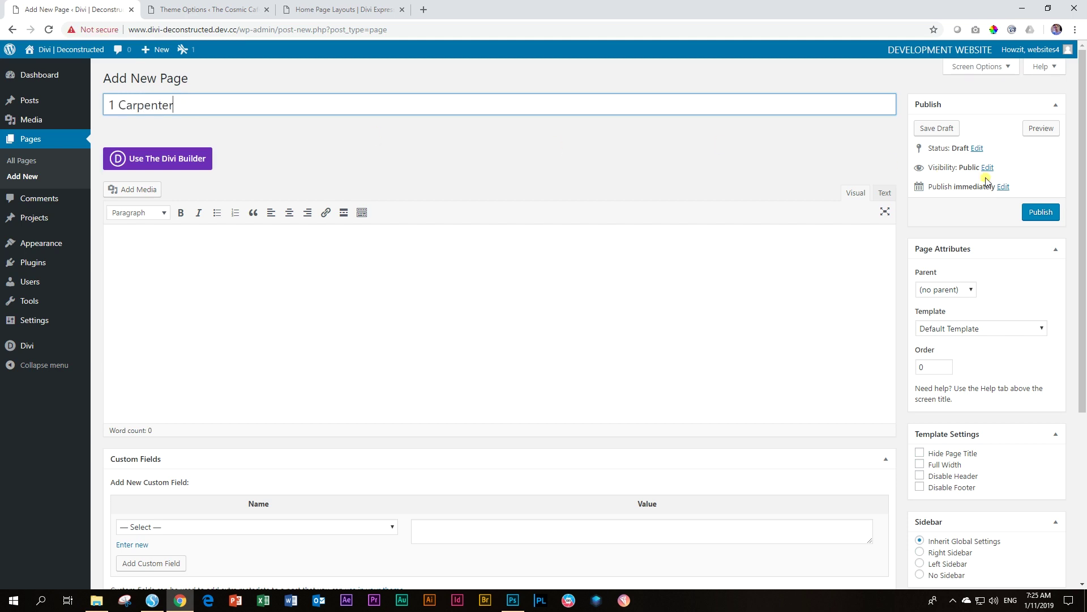
- Make the page full width with hidden title and no sidebar, publish it, and open Divi Builder
{"action": "scroll", "coordinate": [744, 348], "scroll_direction": "down", "scroll_amount": 4}
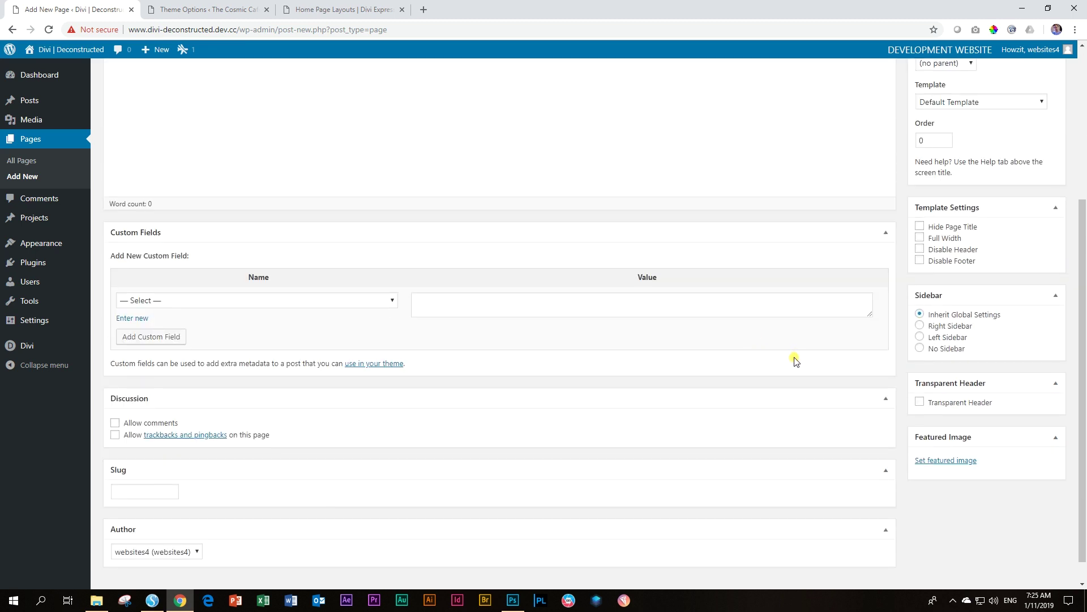
{"action": "left_click", "coordinate": [920, 238]}
{"action": "left_click", "coordinate": [920, 227]}
{"action": "left_click", "coordinate": [919, 348]}
{"action": "left_click", "coordinate": [919, 403]}
{"action": "scroll", "coordinate": [953, 427], "scroll_direction": "up", "scroll_amount": 4}
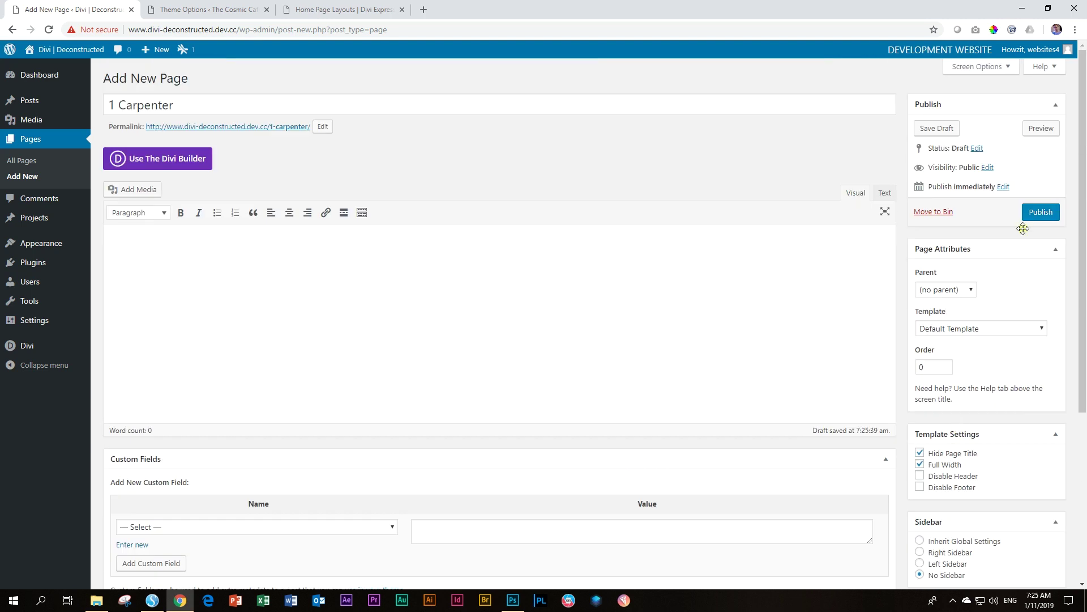
{"action": "left_click", "coordinate": [1034, 214]}
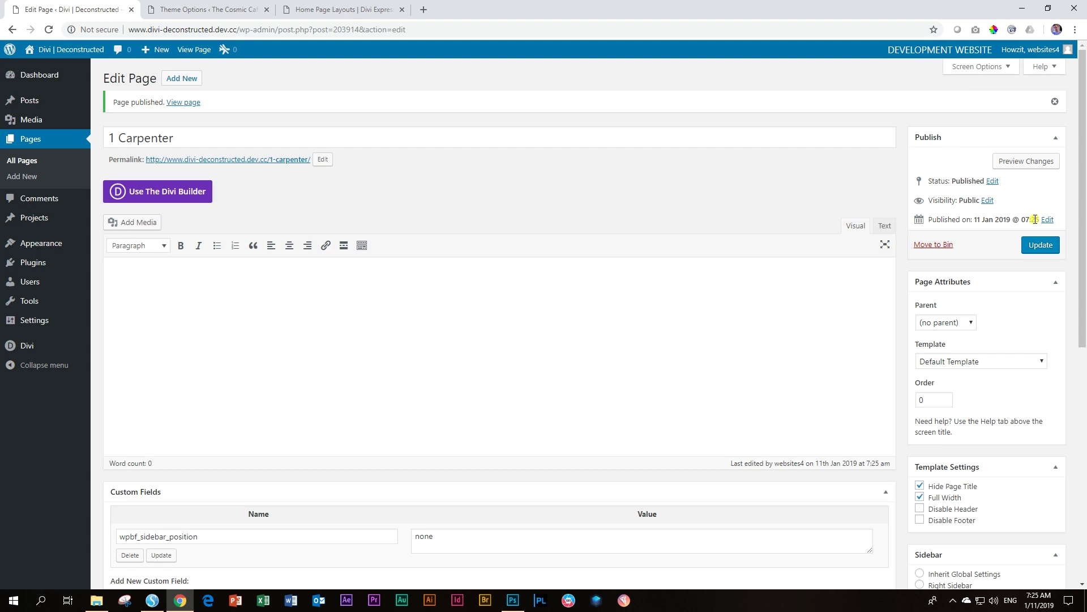
{"action": "left_click", "coordinate": [172, 192]}
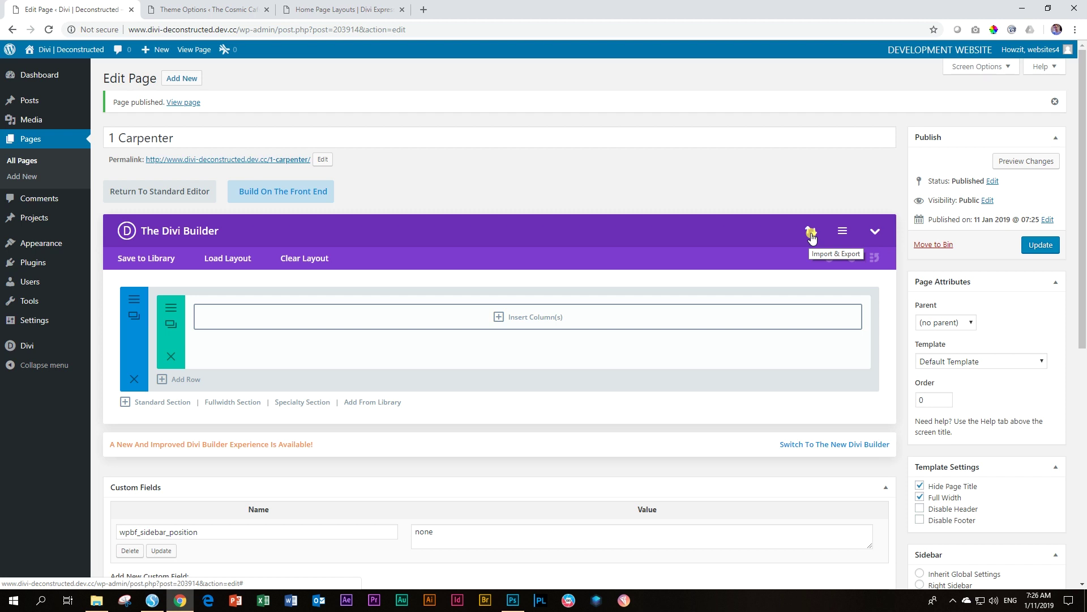
- Glance over the Divi Express layouts, then open the Divi Builder portability window for 1 Carpenter
{"action": "left_click", "coordinate": [390, 9]}
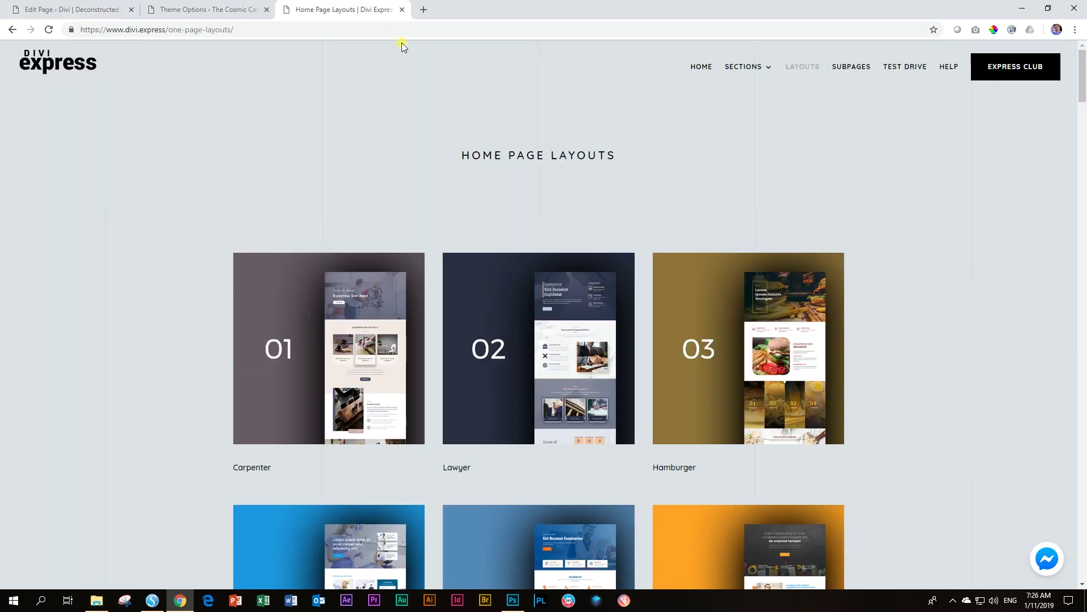
{"action": "scroll", "coordinate": [459, 187], "scroll_direction": "down", "scroll_amount": 5}
{"action": "scroll", "coordinate": [474, 225], "scroll_direction": "down", "scroll_amount": 5}
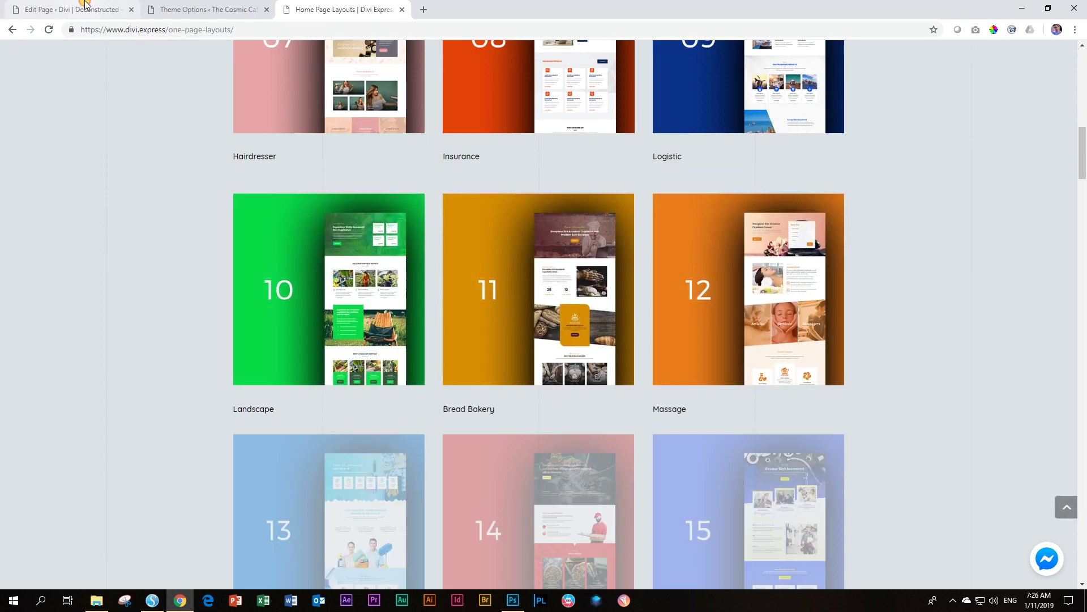
{"action": "left_click", "coordinate": [72, 9]}
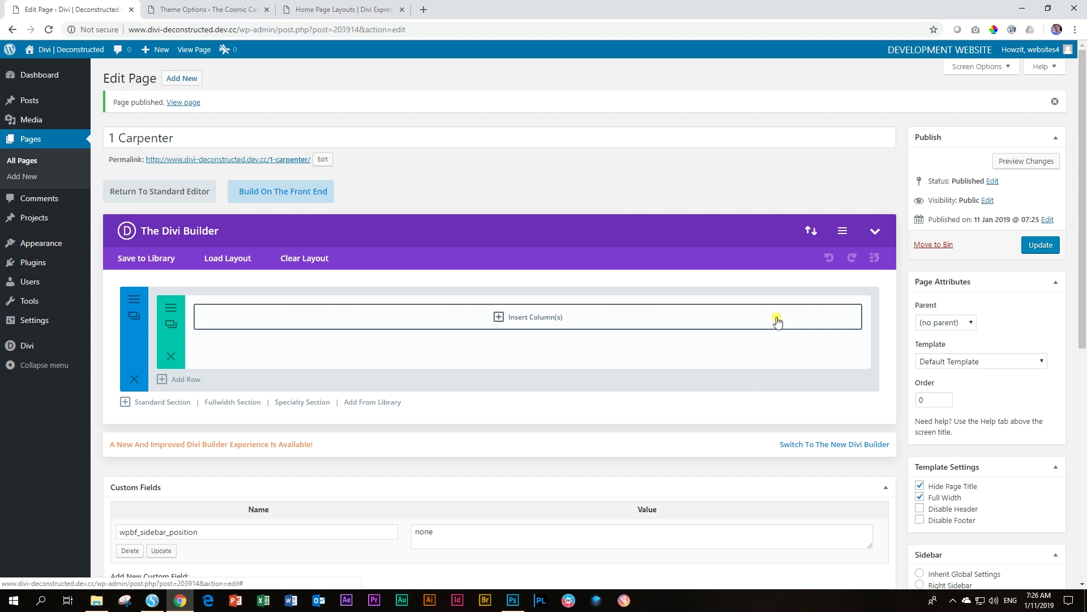
{"action": "left_click", "coordinate": [811, 232]}
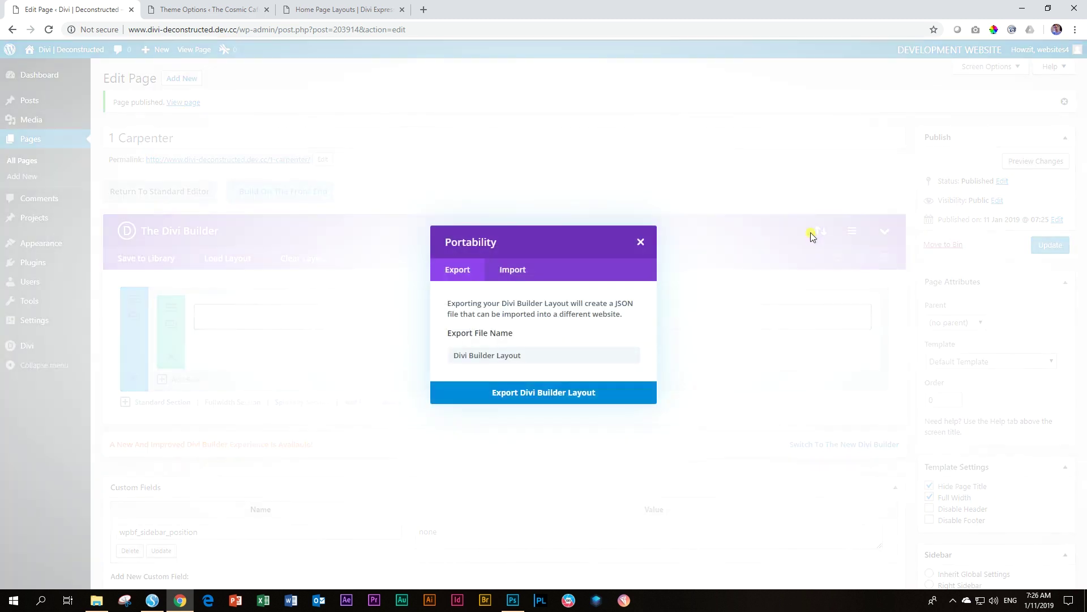
- Import the Carpenter layout file from Downloads > Divi Express into the 1 Carpenter page
{"action": "left_click", "coordinate": [519, 277]}
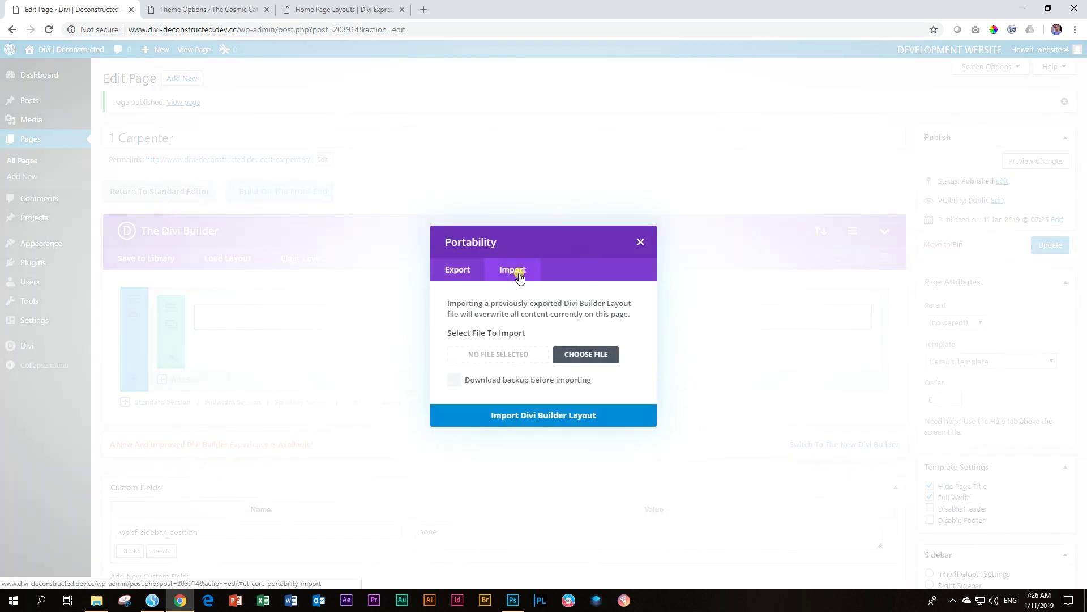
{"action": "left_click", "coordinate": [585, 355]}
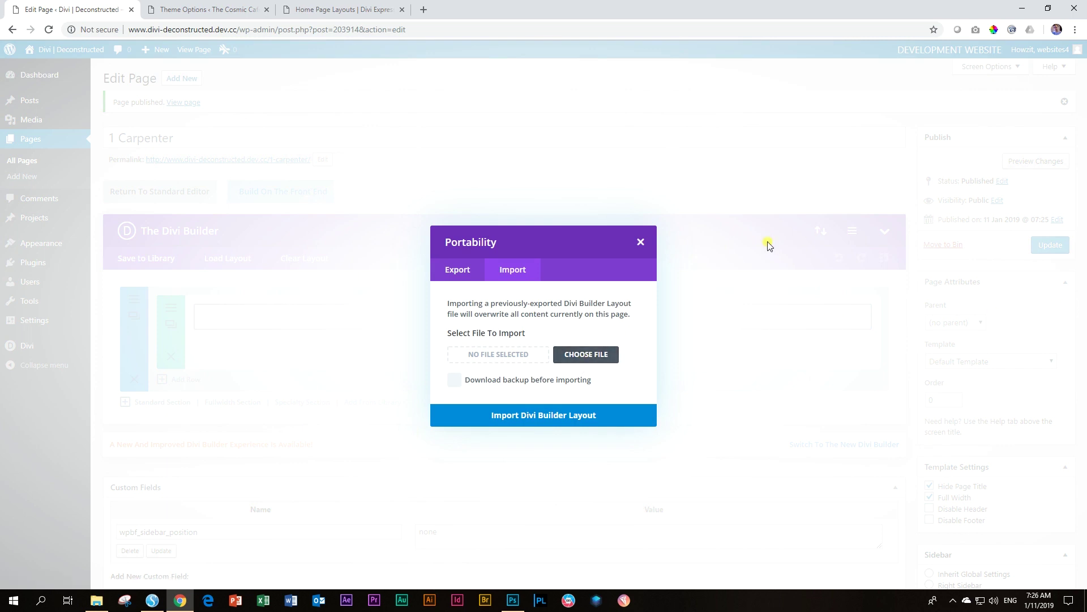
{"action": "left_click", "coordinate": [582, 363]}
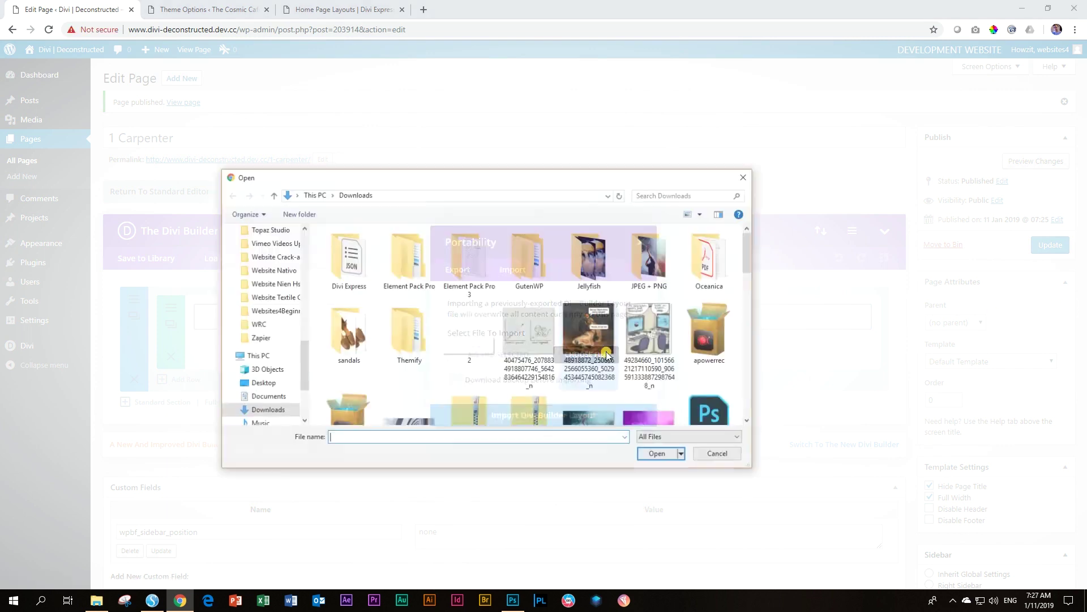
{"action": "double_click", "coordinate": [355, 265]}
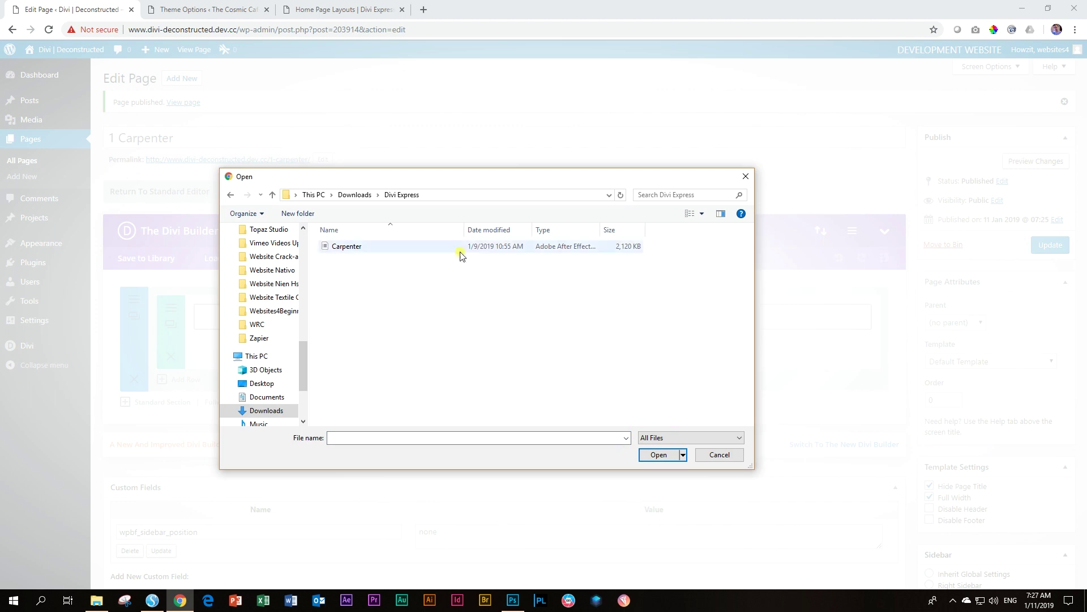
{"action": "left_click", "coordinate": [358, 249]}
{"action": "left_click", "coordinate": [666, 462]}
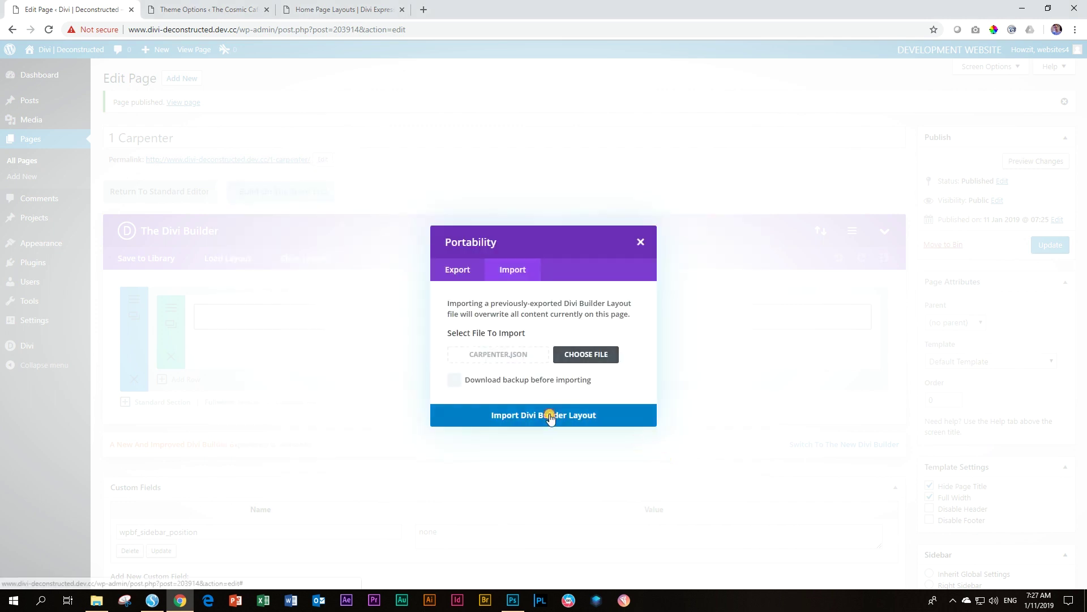
{"action": "left_click", "coordinate": [553, 415]}
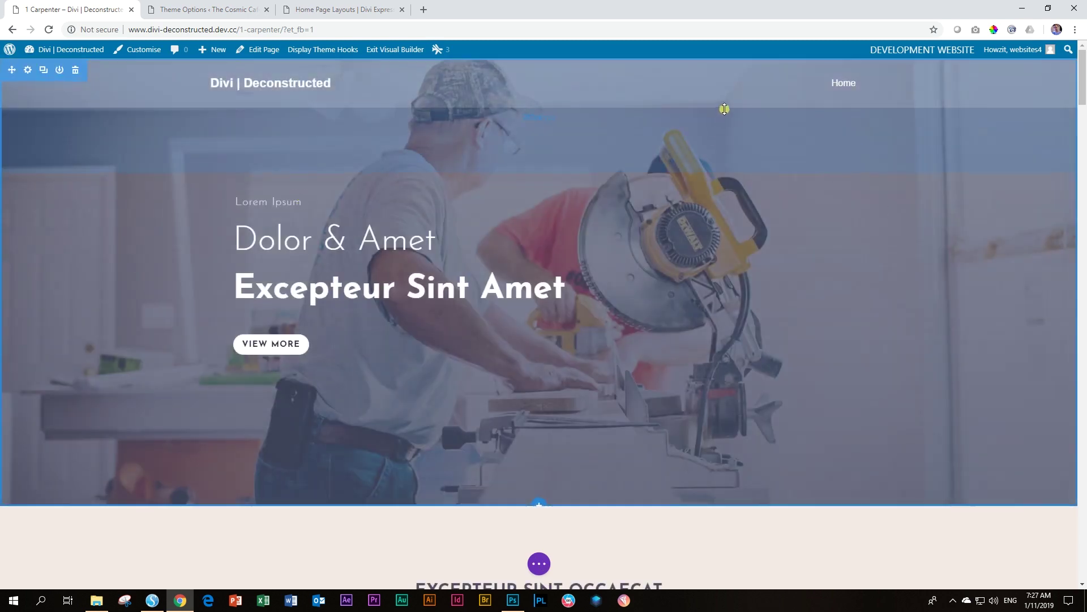
- Scroll through the imported Carpenter design, then exit the Visual Builder to see it live
{"action": "mouse_move", "coordinate": [790, 286]}
{"action": "scroll", "coordinate": [789, 288], "scroll_direction": "down", "scroll_amount": 9}
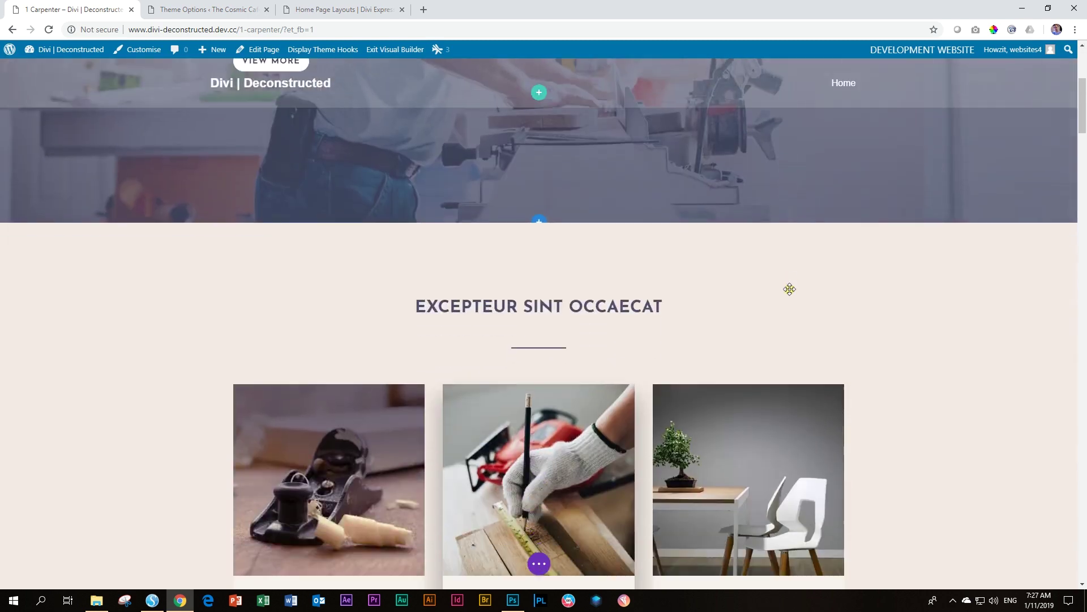
{"action": "scroll", "coordinate": [789, 289], "scroll_direction": "down", "scroll_amount": 15}
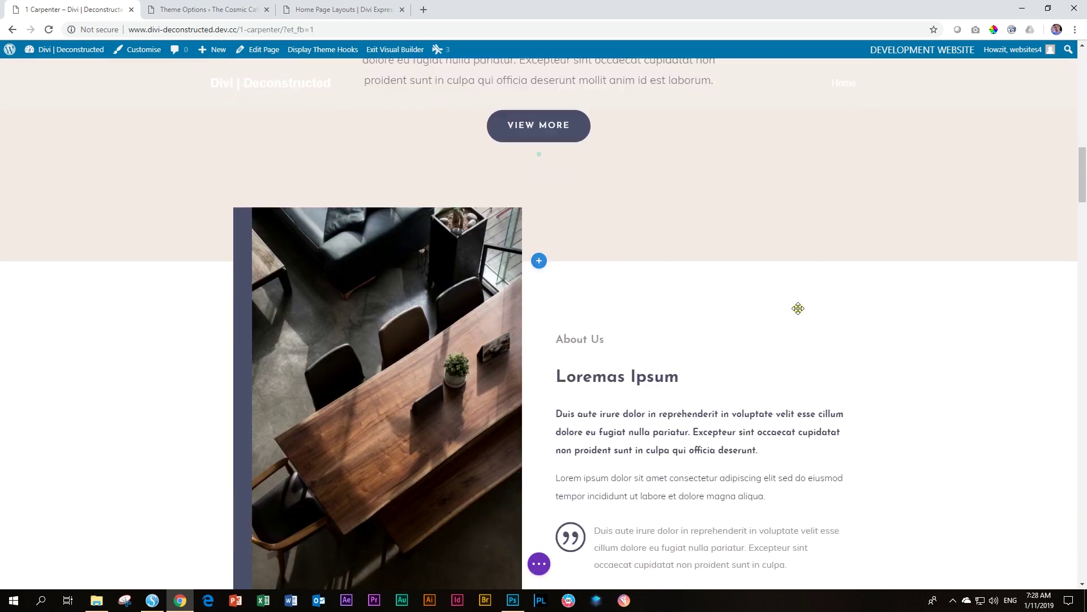
{"action": "scroll", "coordinate": [798, 308], "scroll_direction": "down", "scroll_amount": 15}
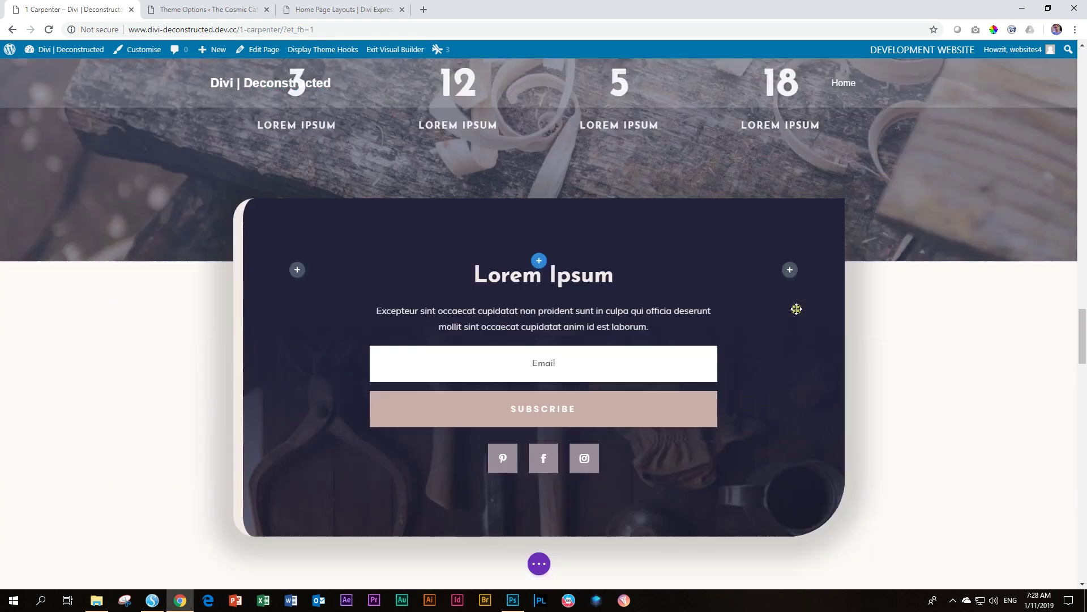
{"action": "scroll", "coordinate": [794, 309], "scroll_direction": "down", "scroll_amount": 15}
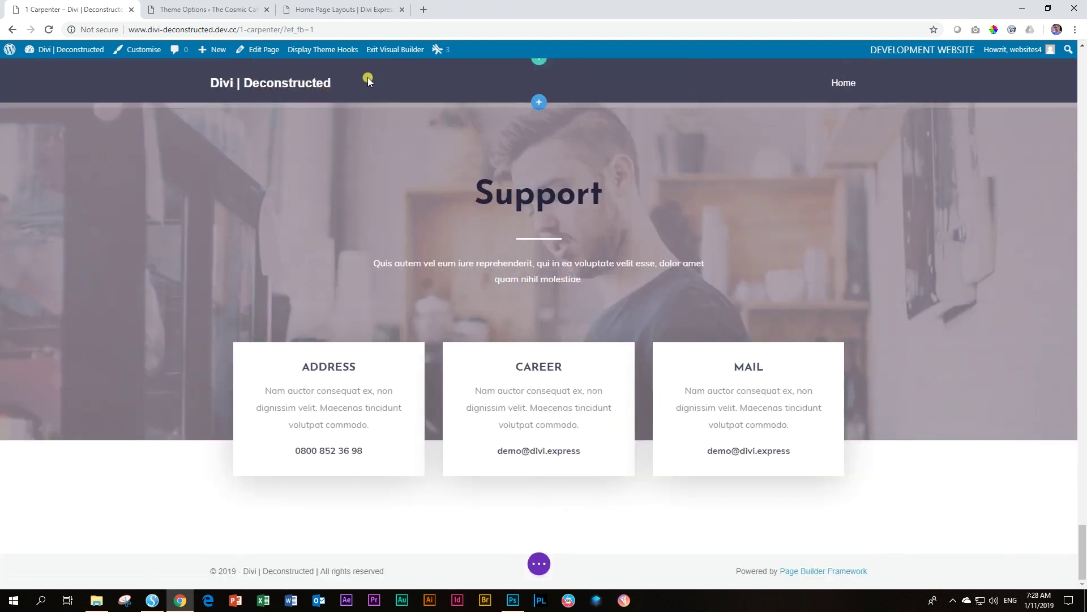
{"action": "left_click", "coordinate": [389, 52]}
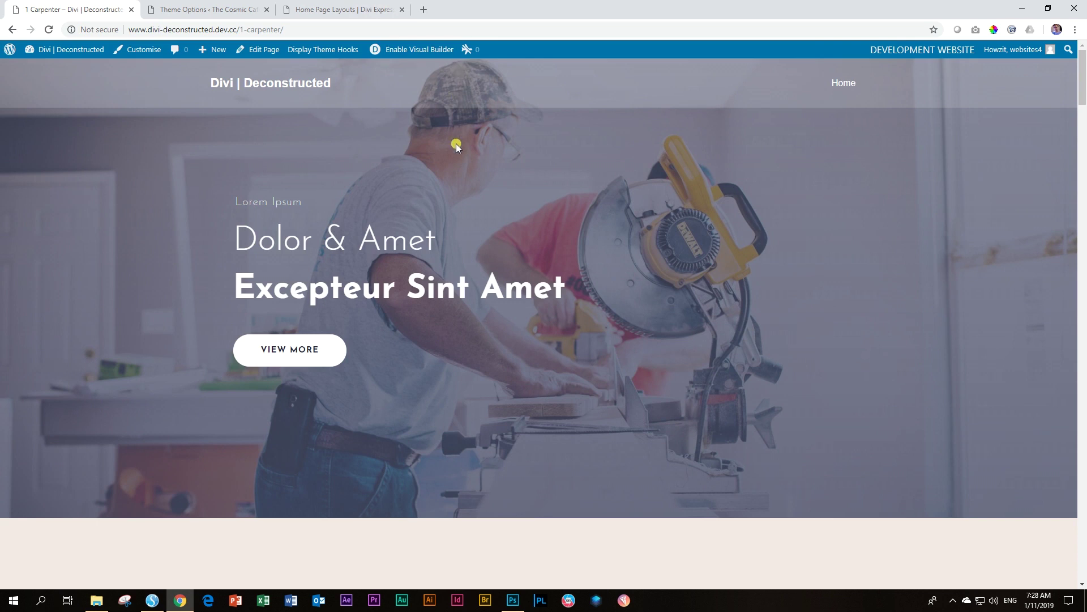
{"action": "scroll", "coordinate": [456, 148], "scroll_direction": "down", "scroll_amount": 3}
{"action": "scroll", "coordinate": [456, 152], "scroll_direction": "down", "scroll_amount": 5}
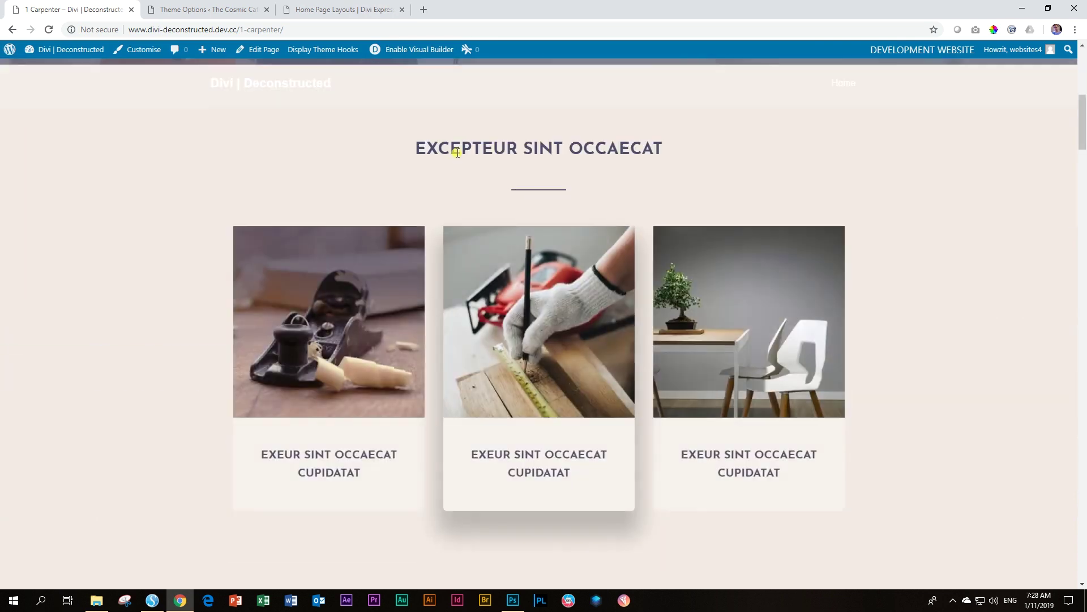
{"action": "scroll", "coordinate": [456, 152], "scroll_direction": "down", "scroll_amount": 5}
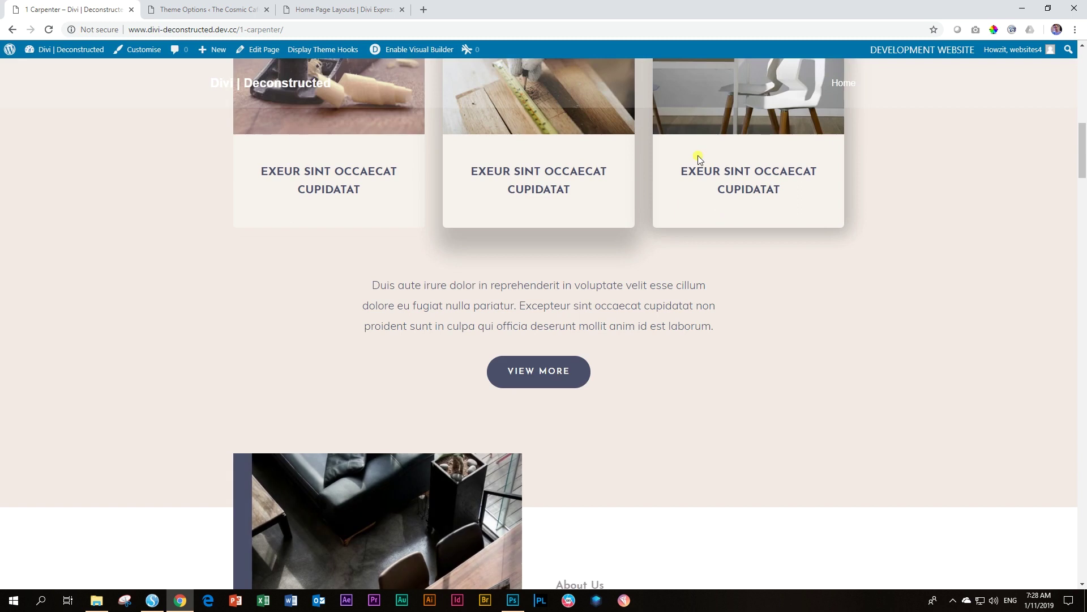
{"action": "scroll", "coordinate": [697, 155], "scroll_direction": "down", "scroll_amount": 6}
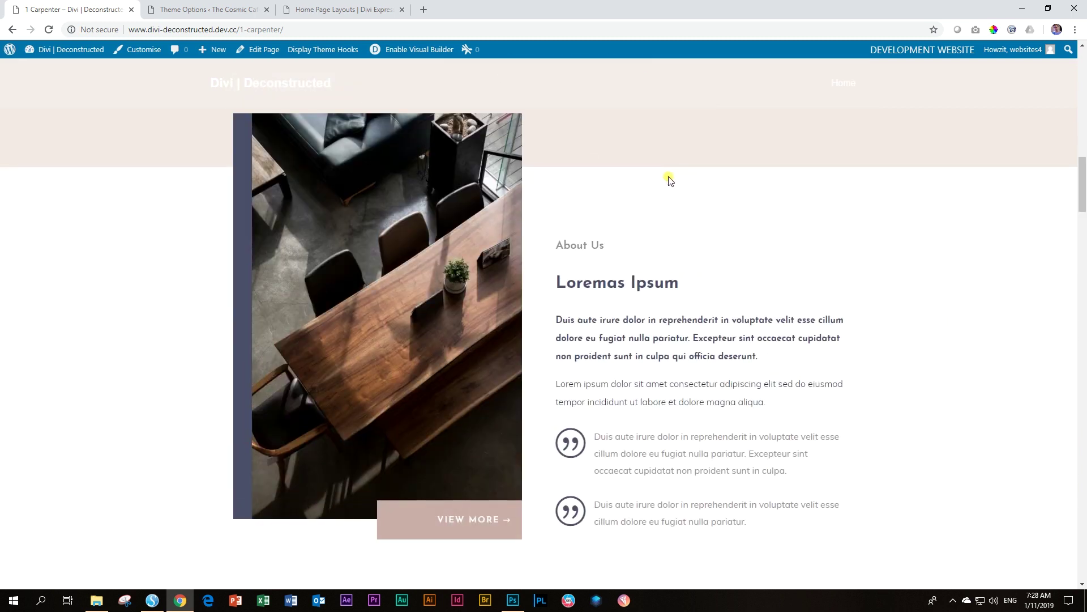
{"action": "scroll", "coordinate": [671, 180], "scroll_direction": "down", "scroll_amount": 10}
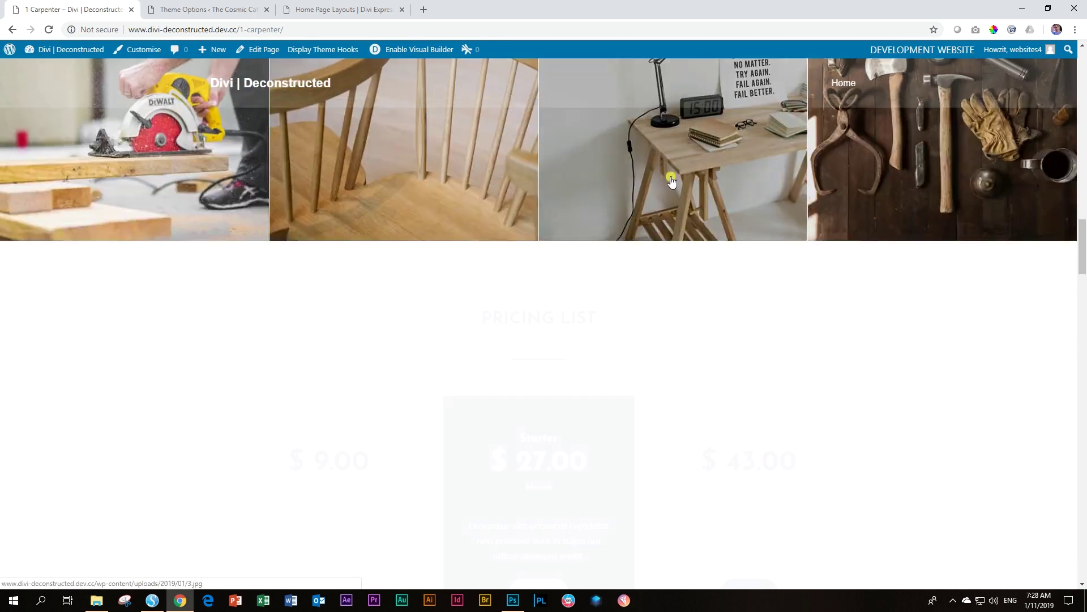
{"action": "scroll", "coordinate": [671, 180], "scroll_direction": "down", "scroll_amount": 15}
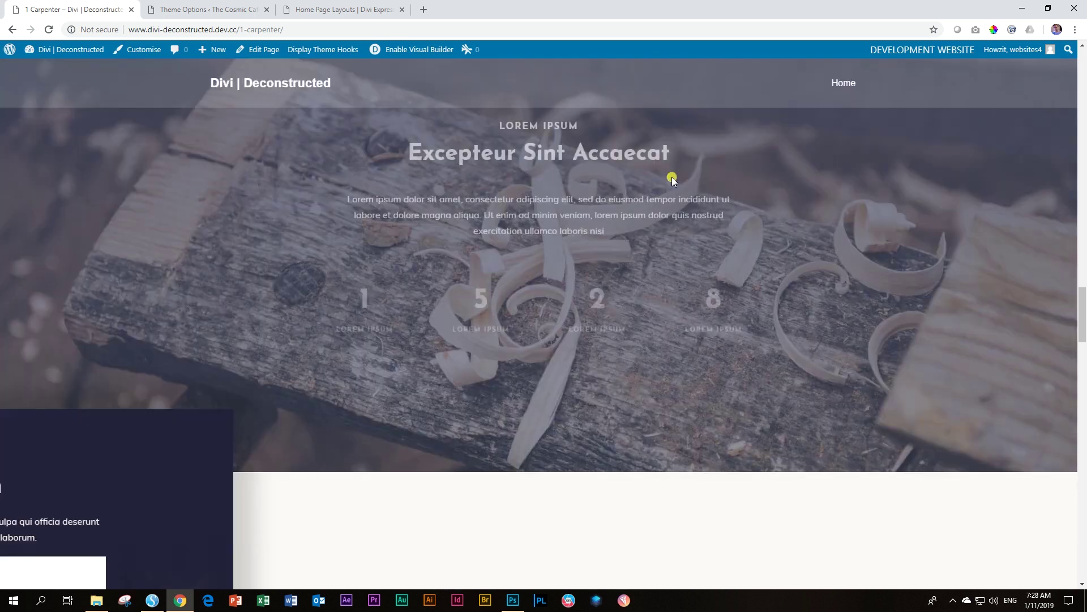
{"action": "scroll", "coordinate": [672, 180], "scroll_direction": "down", "scroll_amount": 6}
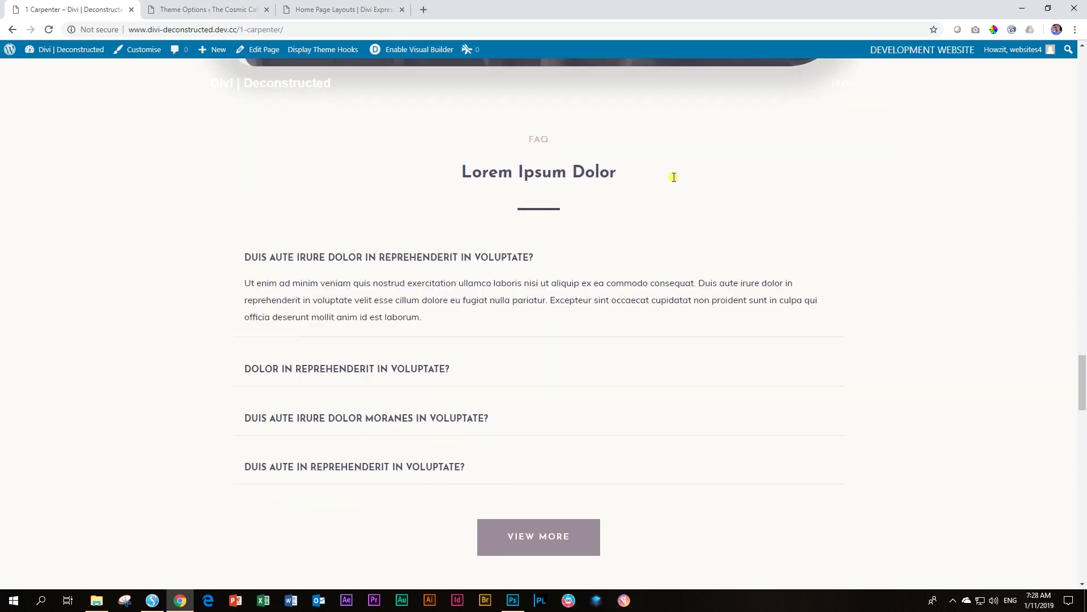
{"action": "scroll", "coordinate": [674, 180], "scroll_direction": "down", "scroll_amount": 10}
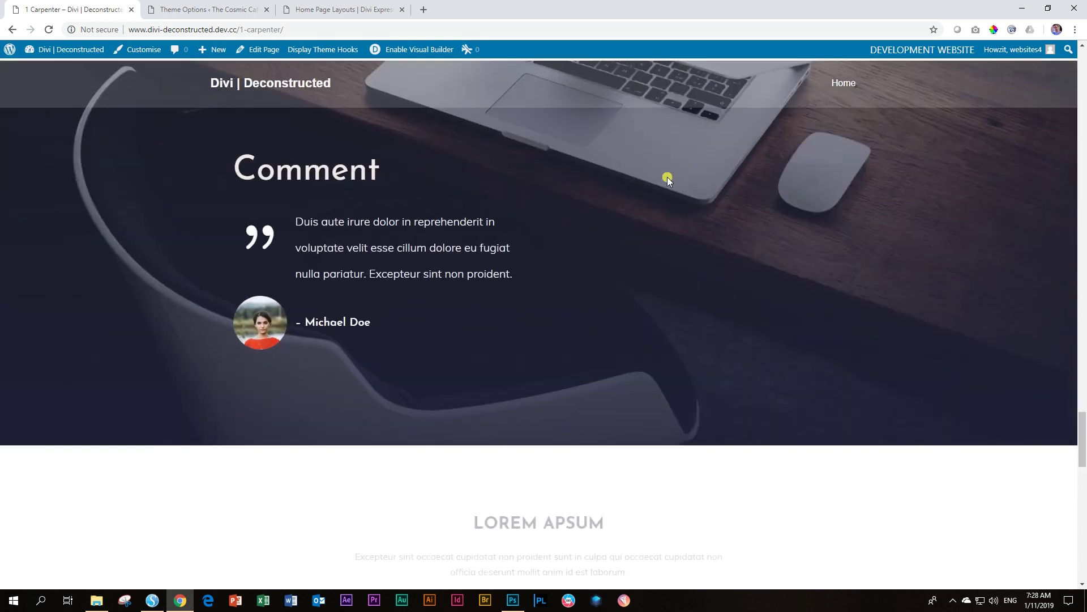
{"action": "scroll", "coordinate": [563, 145], "scroll_direction": "down", "scroll_amount": 11}
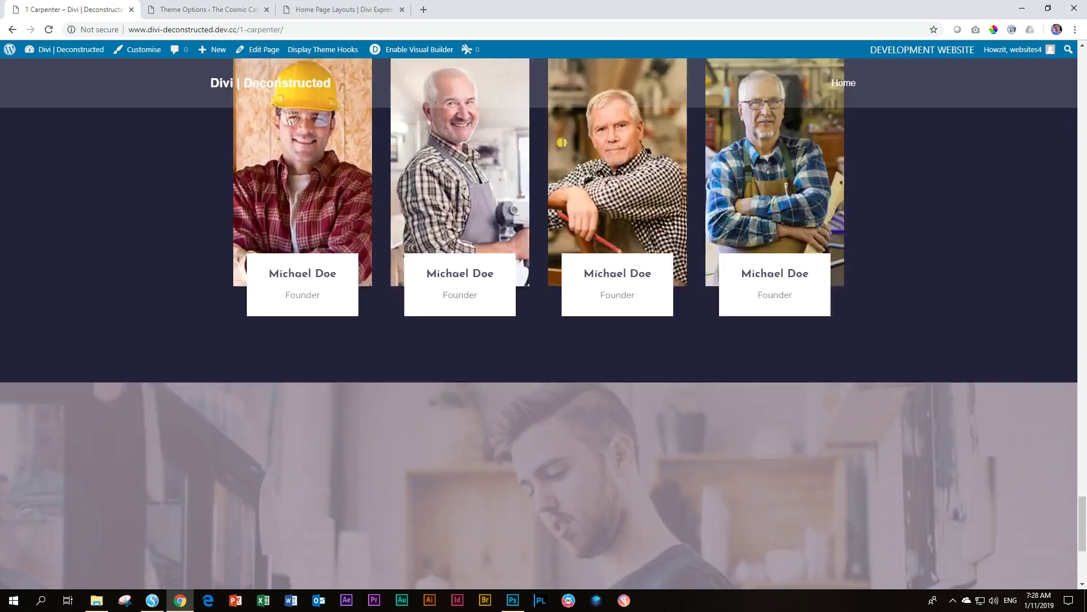
{"action": "scroll", "coordinate": [563, 146], "scroll_direction": "down", "scroll_amount": 5}
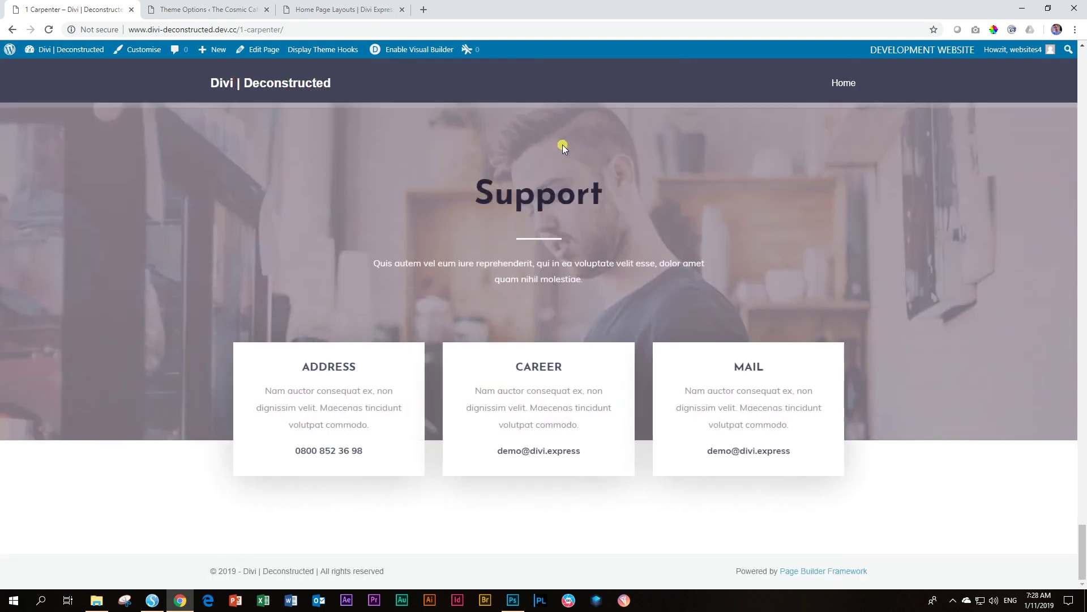
{"action": "scroll", "coordinate": [563, 145], "scroll_direction": "up", "scroll_amount": 20}
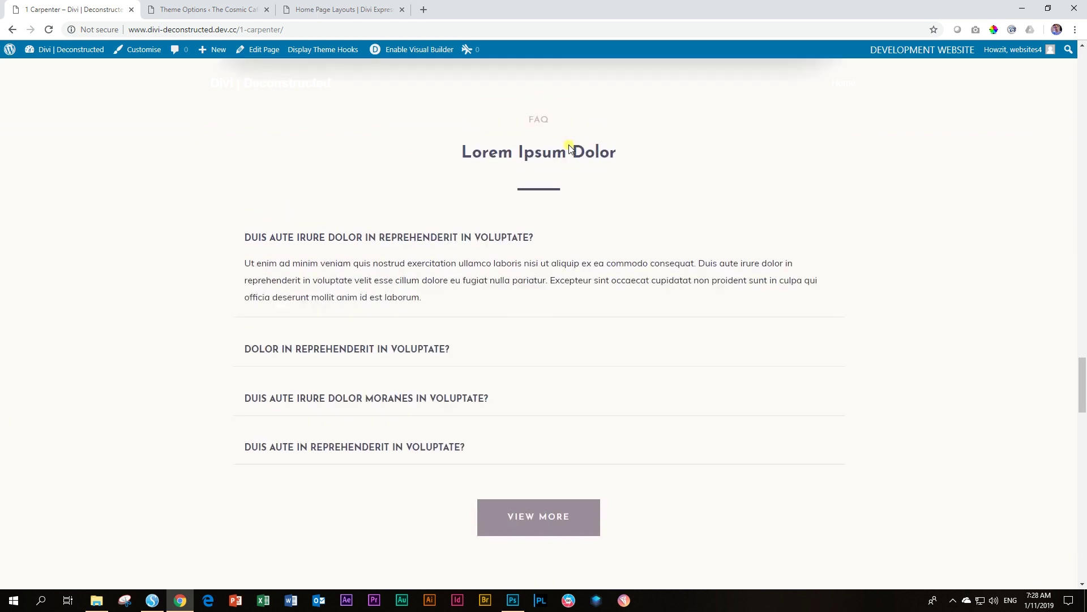
{"action": "scroll", "coordinate": [569, 149], "scroll_direction": "up", "scroll_amount": 20}
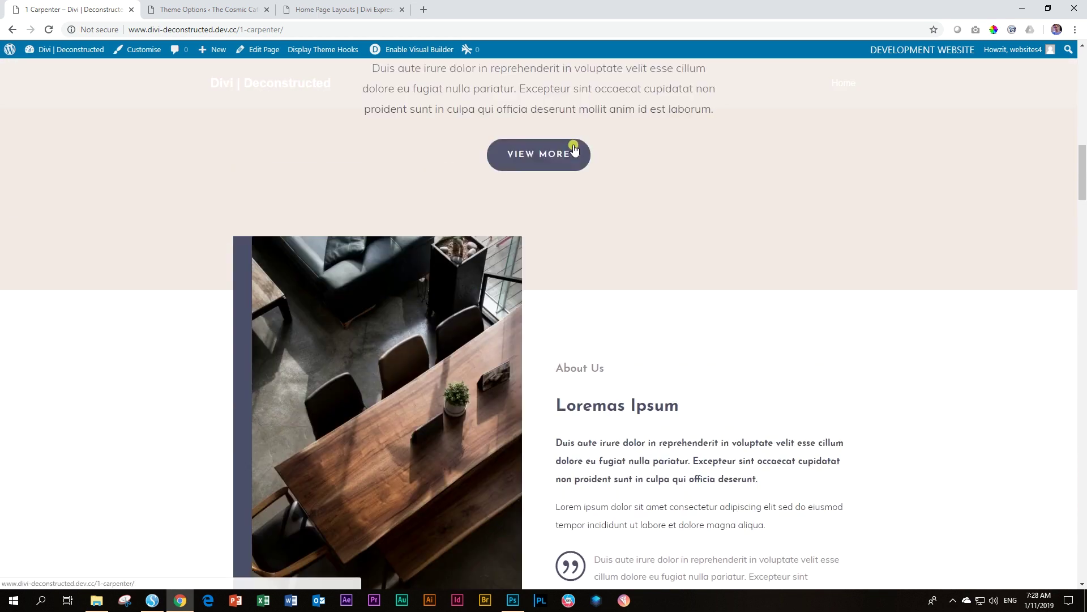
{"action": "scroll", "coordinate": [573, 148], "scroll_direction": "up", "scroll_amount": 10}
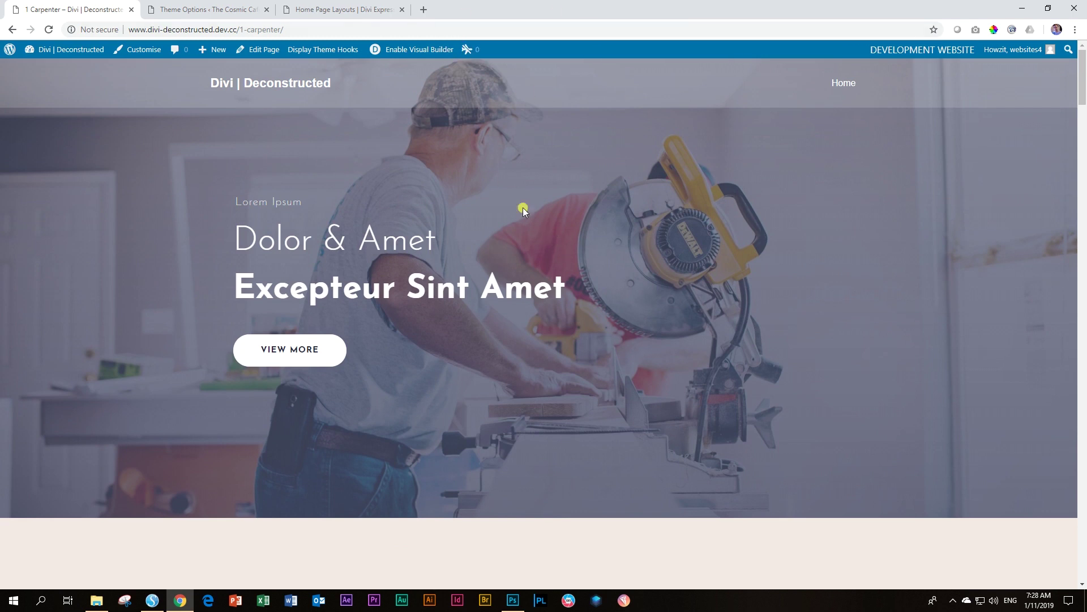
- Review the Divi Express layouts page, briefly checking the Divi Theme Options admin page
{"action": "left_click", "coordinate": [384, 9]}
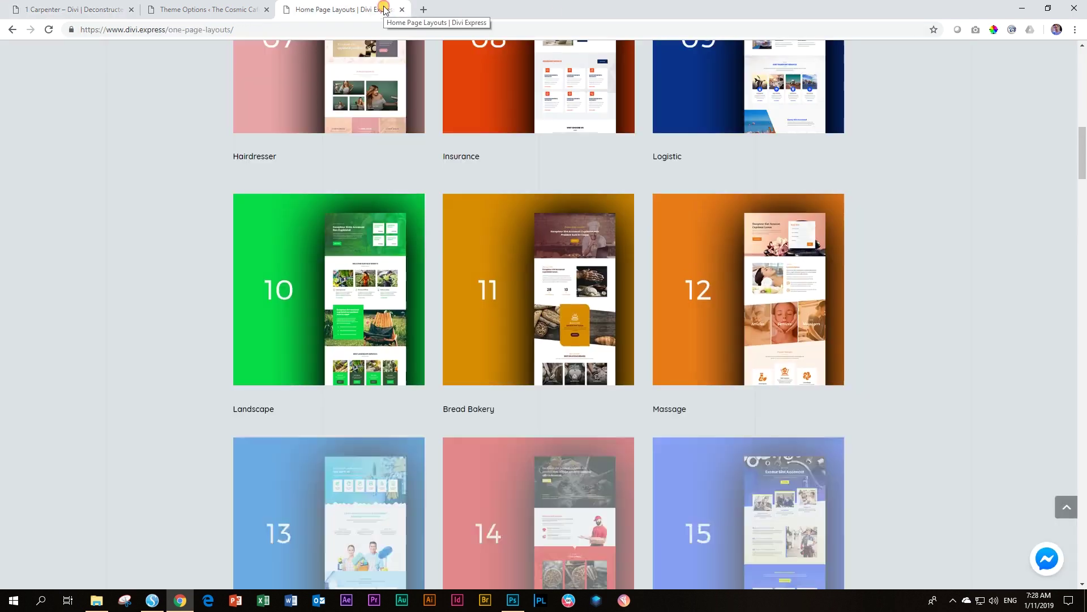
{"action": "scroll", "coordinate": [517, 257], "scroll_direction": "up", "scroll_amount": 14}
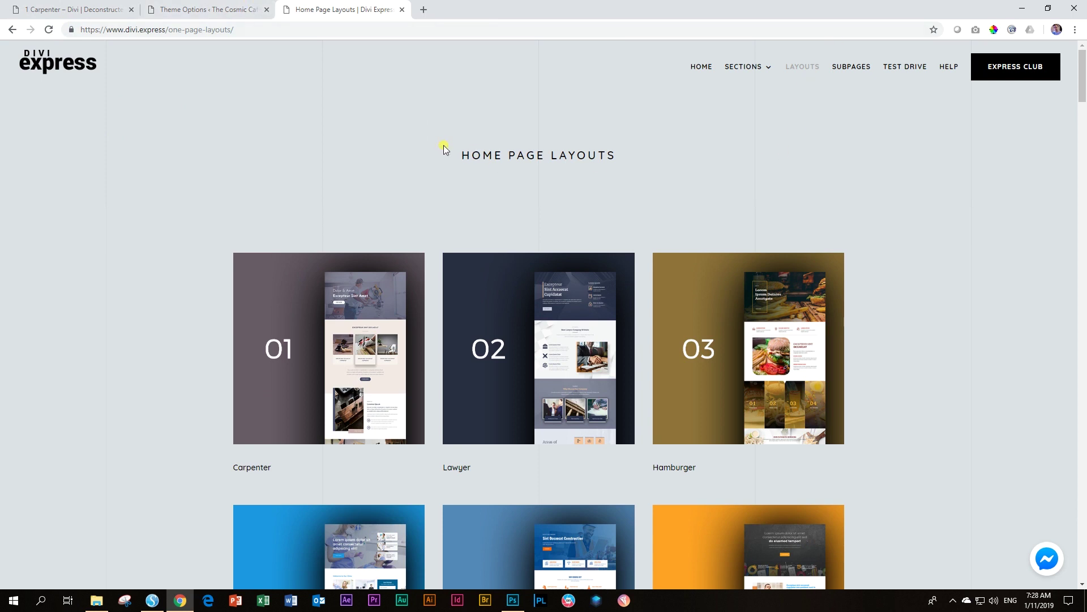
{"action": "left_click", "coordinate": [226, 5]}
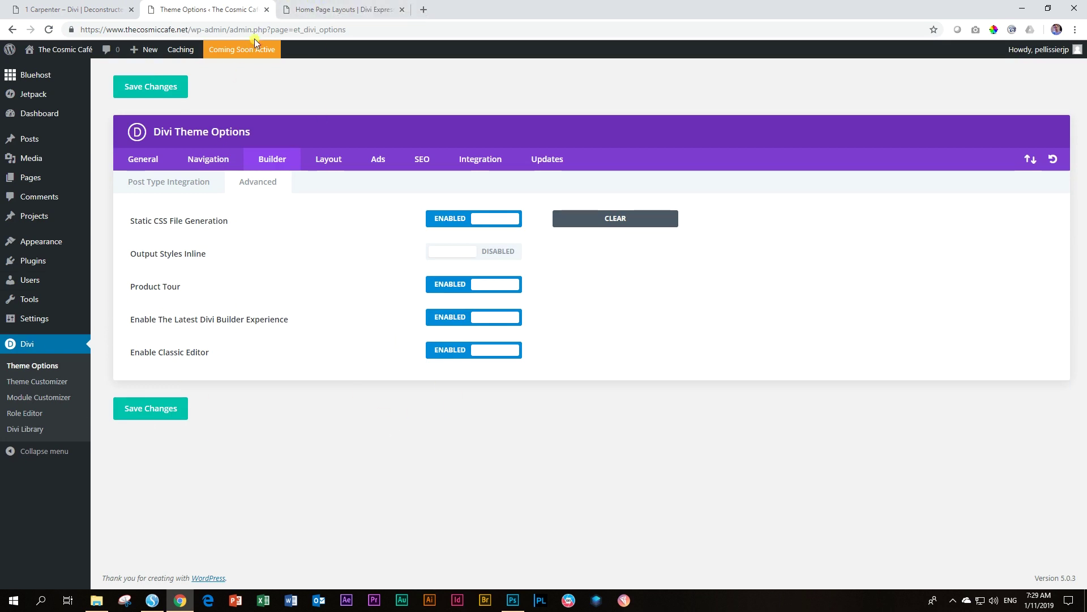
{"action": "left_click", "coordinate": [355, 9]}
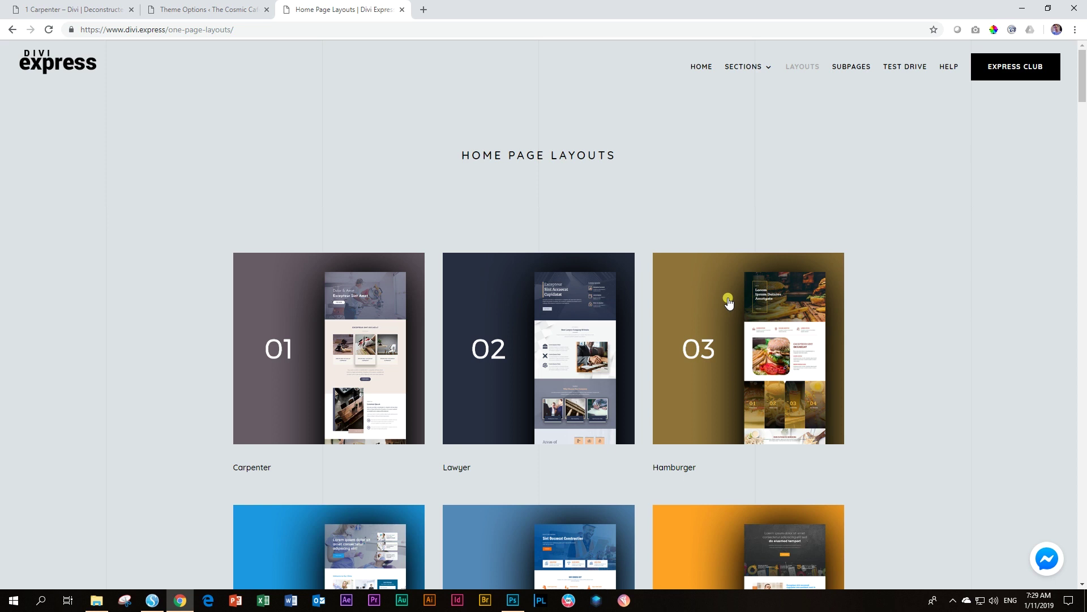
{"action": "scroll", "coordinate": [763, 300], "scroll_direction": "down", "scroll_amount": 5}
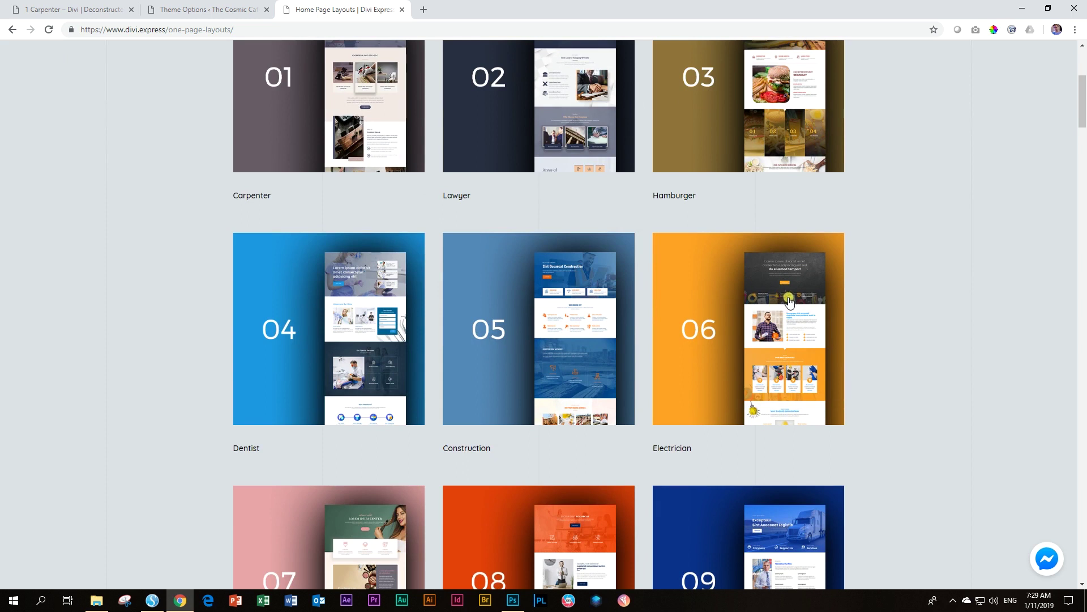
{"action": "scroll", "coordinate": [789, 300], "scroll_direction": "up", "scroll_amount": 5}
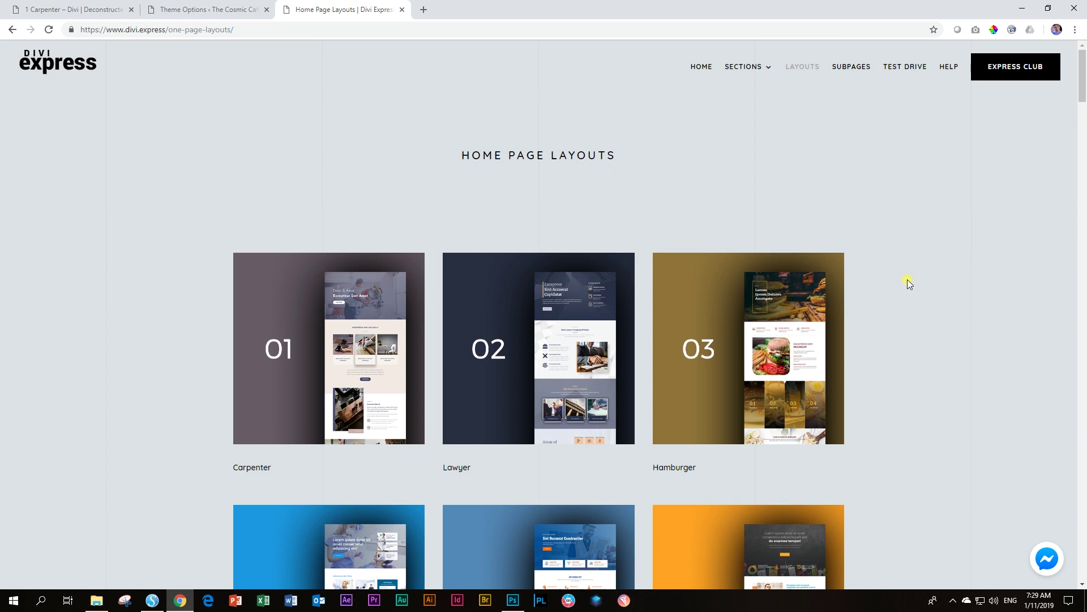
- Browse the Email Optin section collection, then move on to the Express Club page
{"action": "mouse_move", "coordinate": [753, 69]}
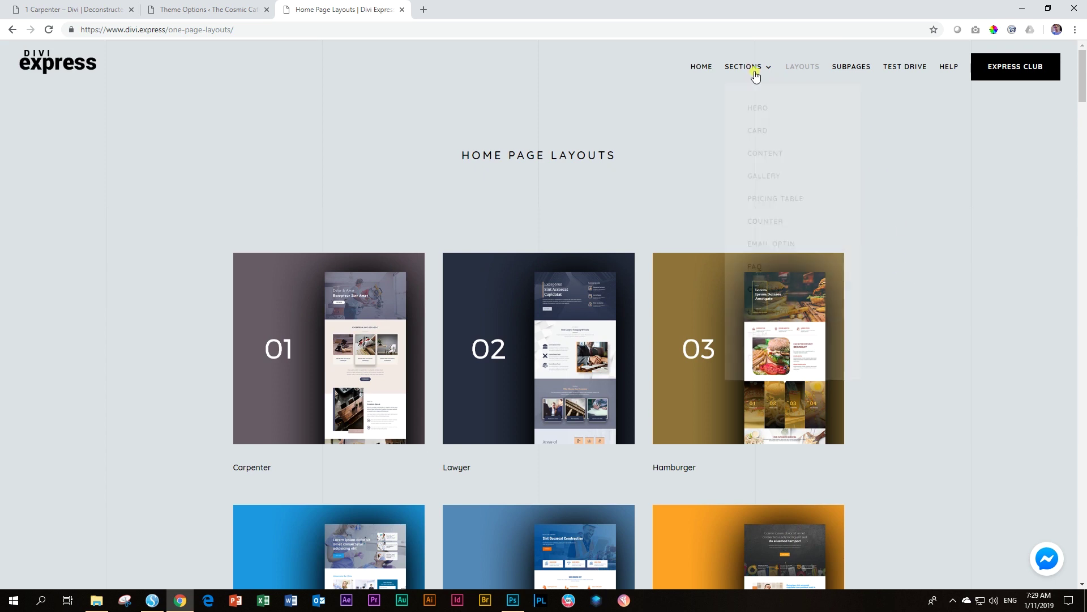
{"action": "left_click", "coordinate": [790, 244]}
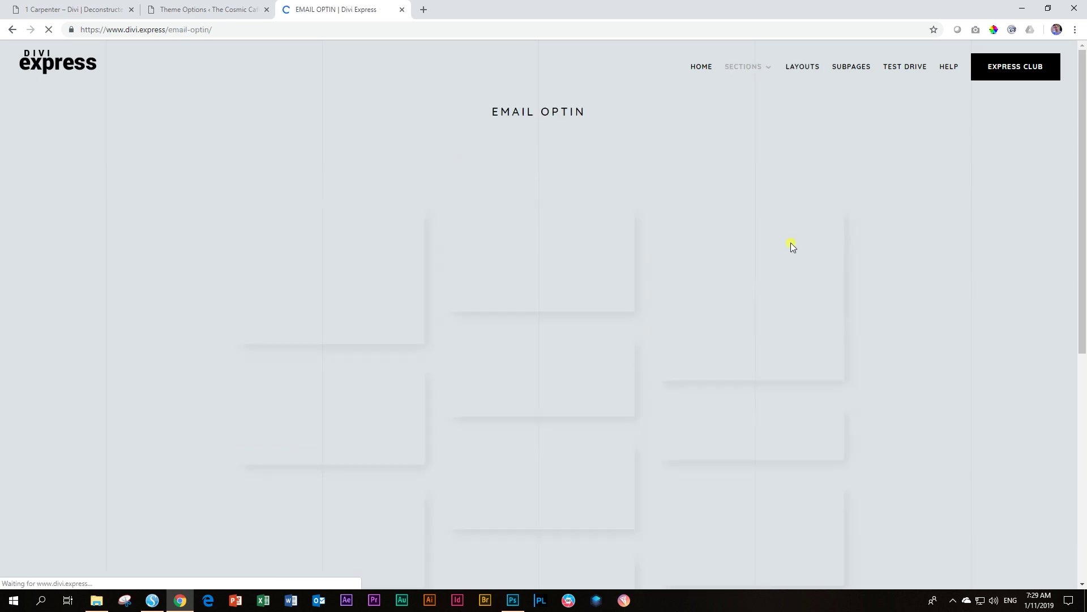
{"action": "scroll", "coordinate": [791, 248], "scroll_direction": "down", "scroll_amount": 8}
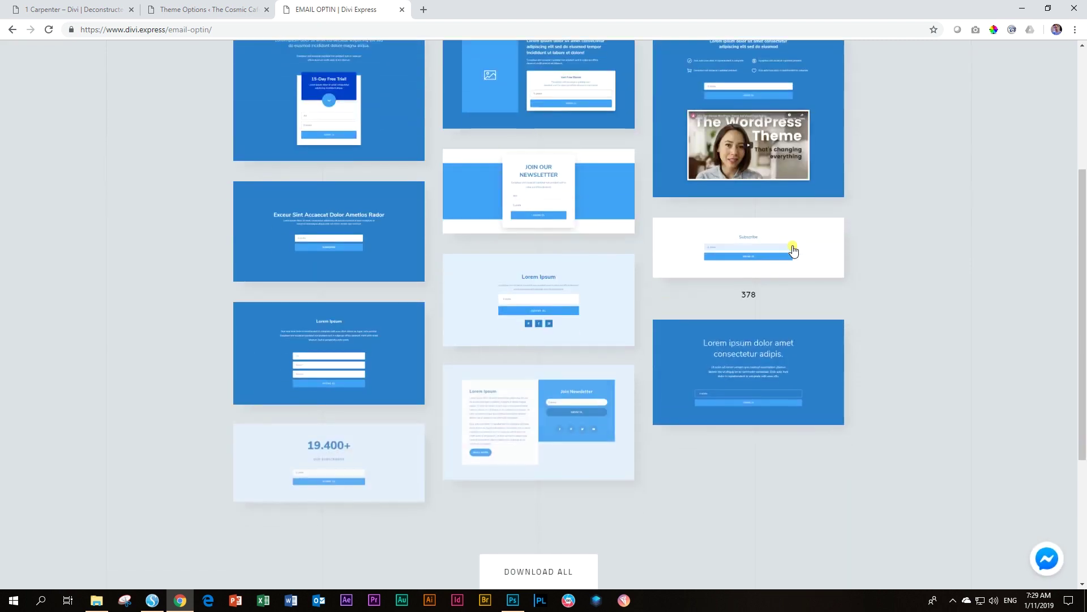
{"action": "scroll", "coordinate": [796, 246], "scroll_direction": "up", "scroll_amount": 10}
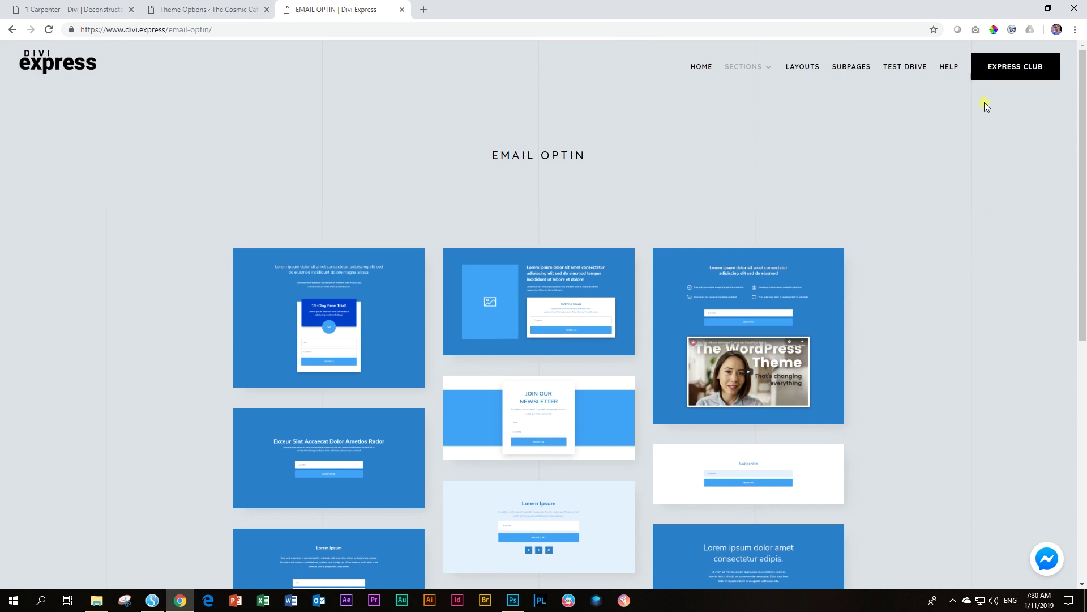
{"action": "left_click", "coordinate": [1017, 73]}
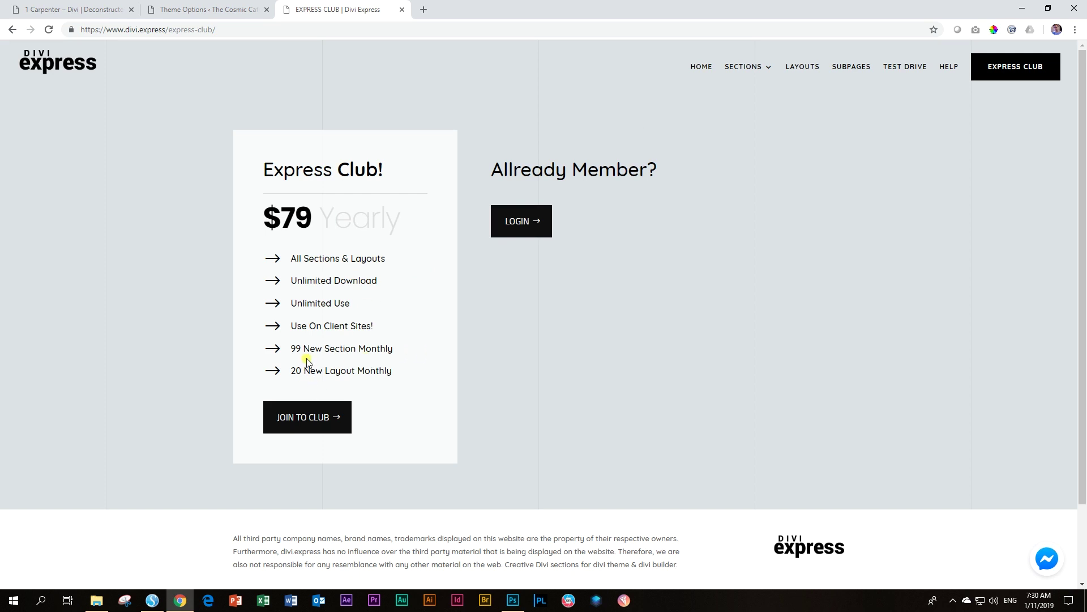
- Highlight the '99 New Section Monthly' and '20 New Layout Monthly' perks of the $79 plan
{"action": "left_click_drag", "start_coordinate": [295, 348], "coordinate": [409, 346]}
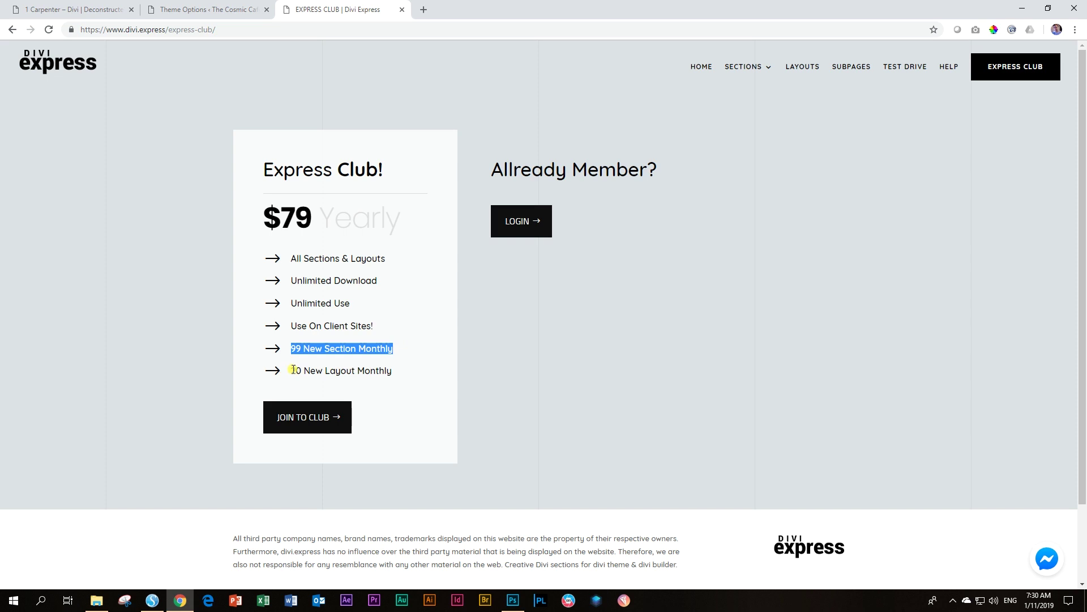
{"action": "left_click_drag", "start_coordinate": [292, 370], "coordinate": [408, 374]}
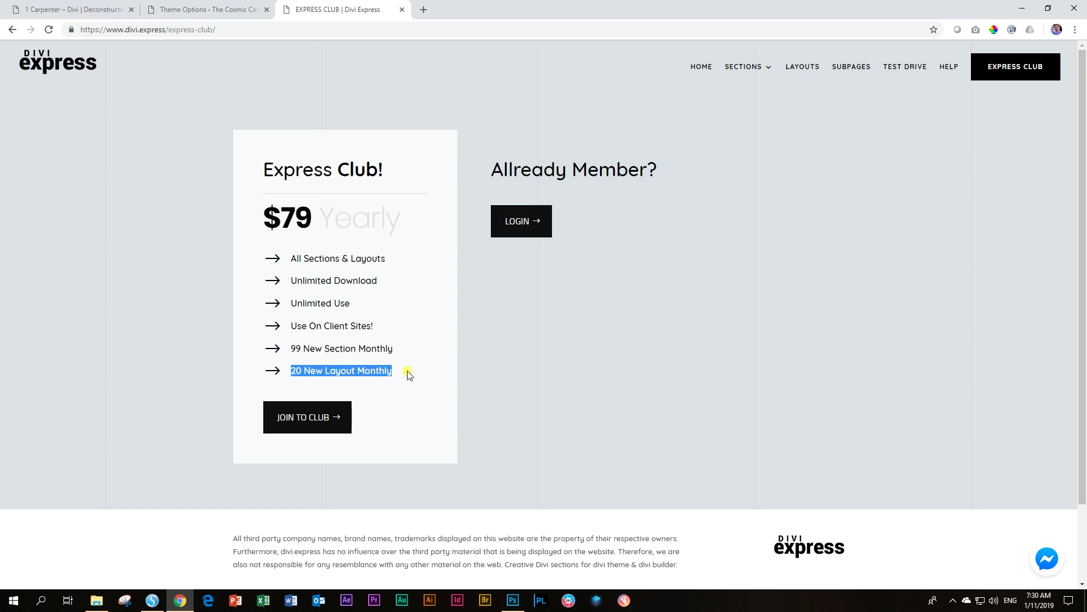
{"action": "scroll", "coordinate": [408, 374], "scroll_direction": "down", "scroll_amount": 2}
{"action": "scroll", "coordinate": [408, 373], "scroll_direction": "up", "scroll_amount": 2}
{"action": "left_click", "coordinate": [416, 372]}
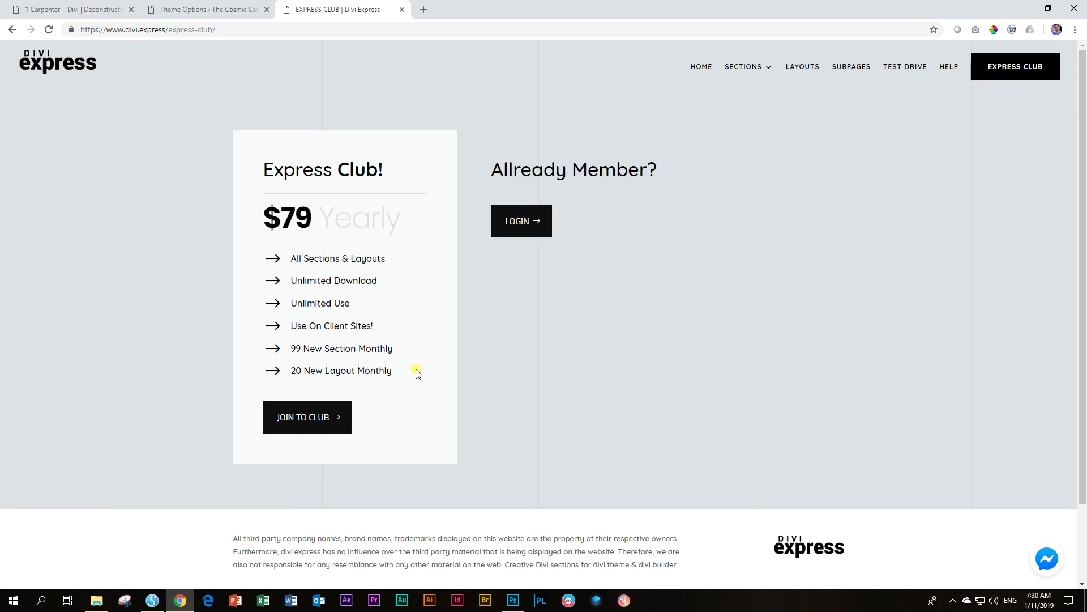